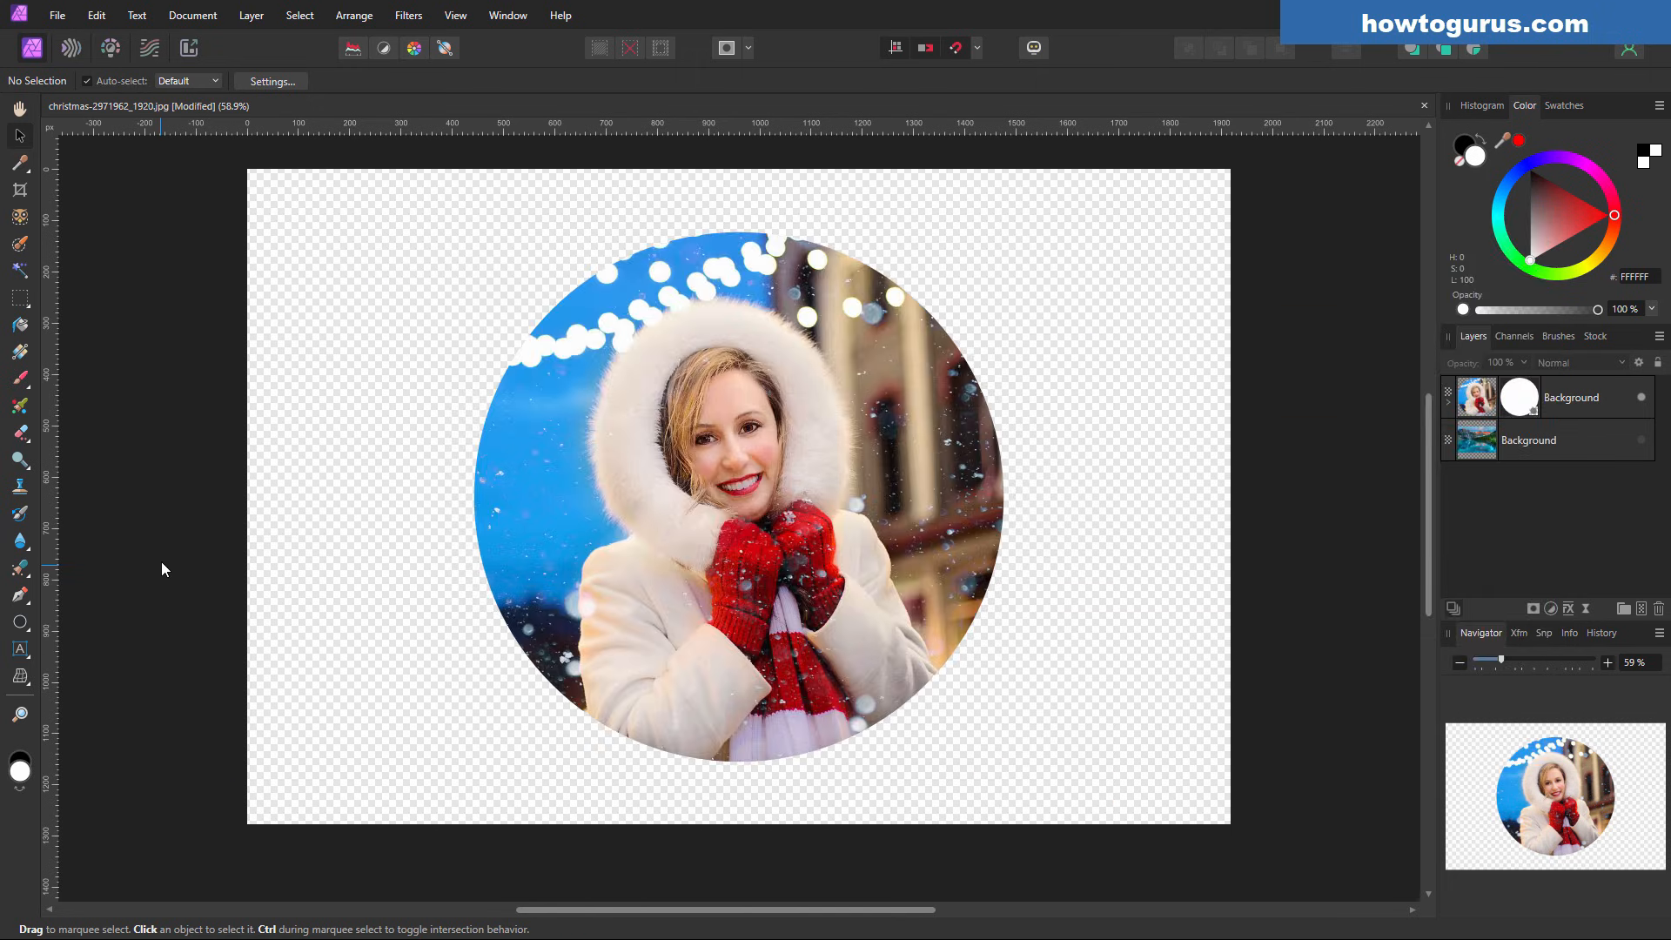
# Step: Delete the lake background layer and the portrait's circular mask, and align the portrait photo with the canvas edges
pyautogui.click(1587, 447)
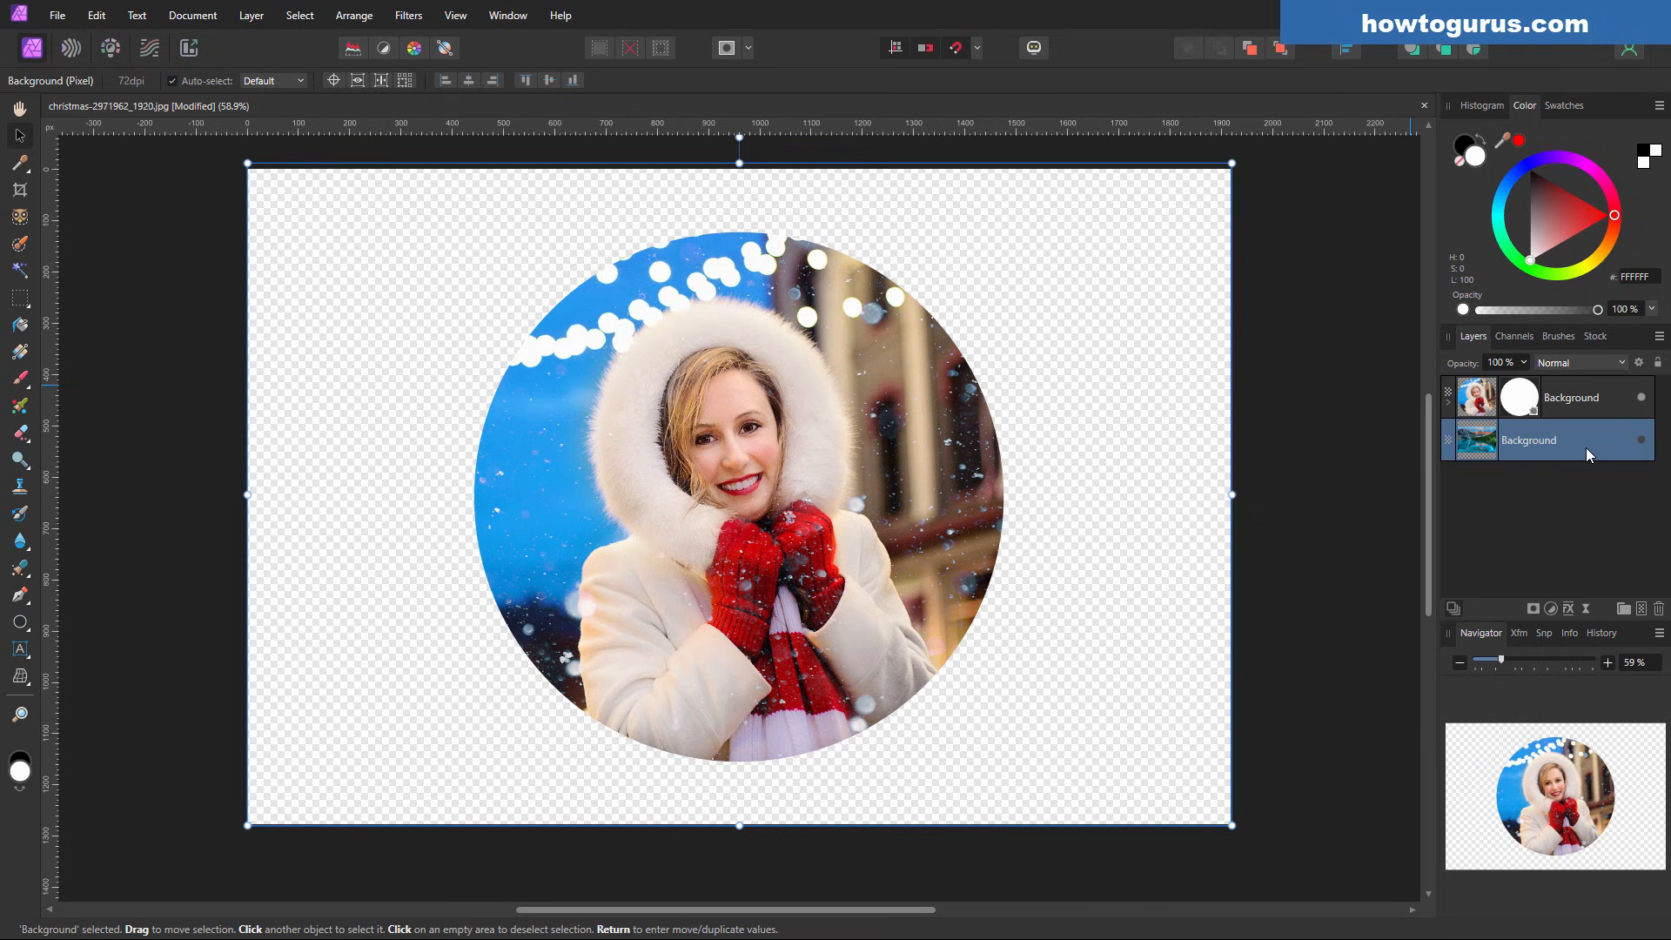
pyautogui.press('Delete')
pyautogui.click(1523, 441)
pyautogui.press('Delete')
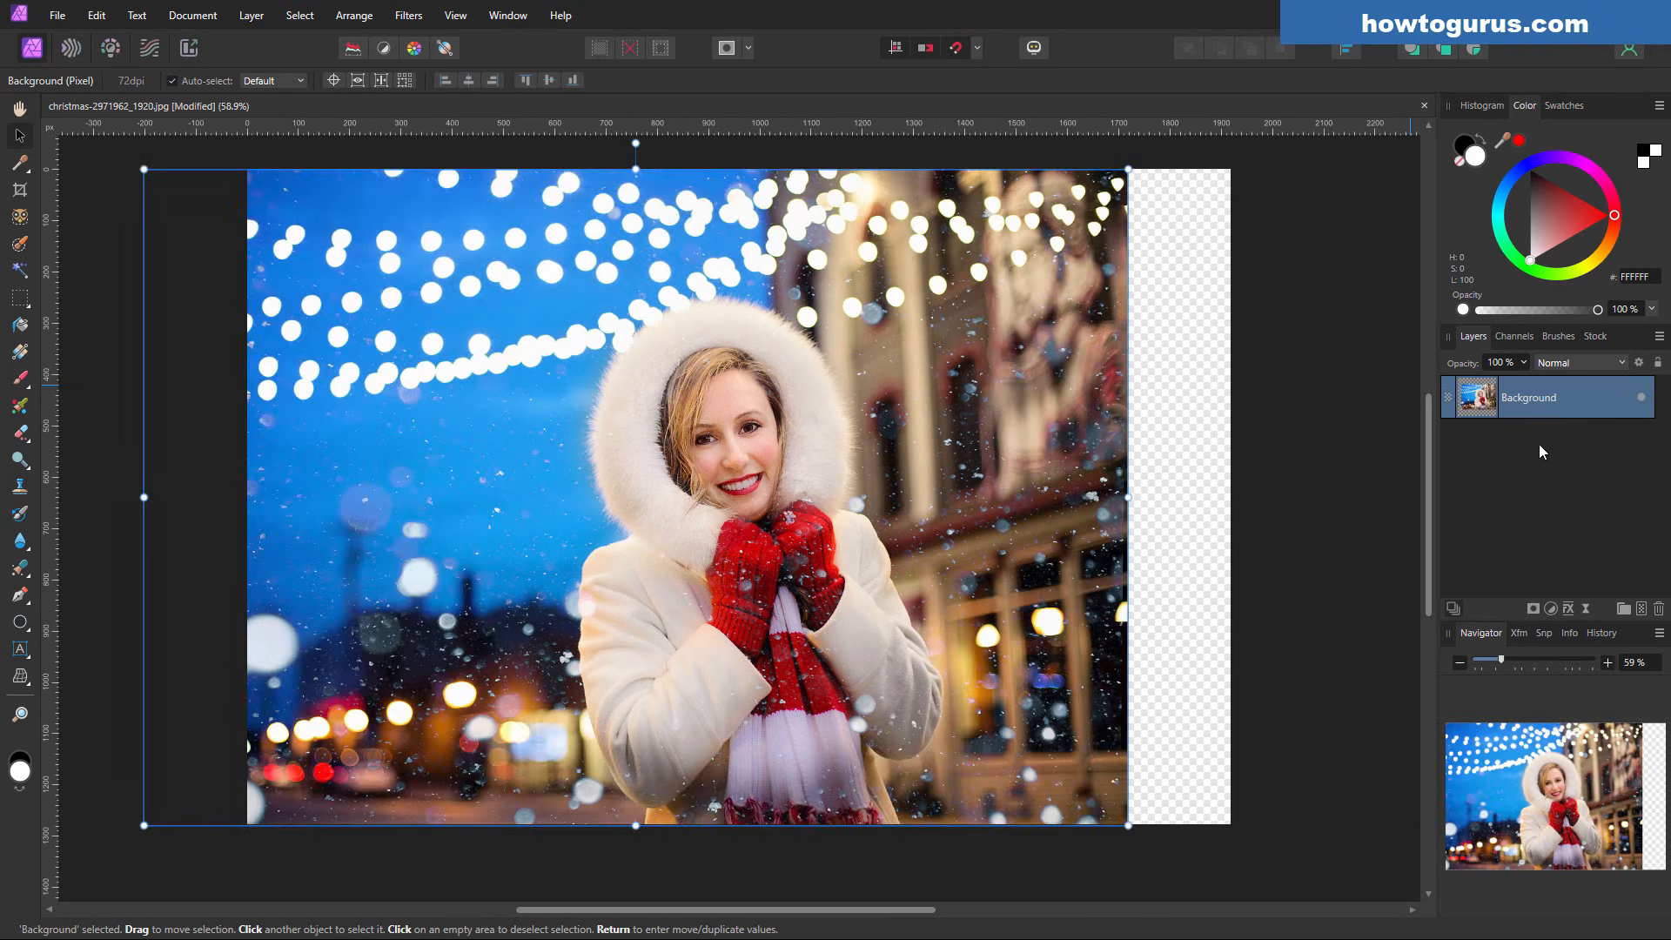
pyautogui.moveTo(915, 515); pyautogui.dragTo(1025, 515)
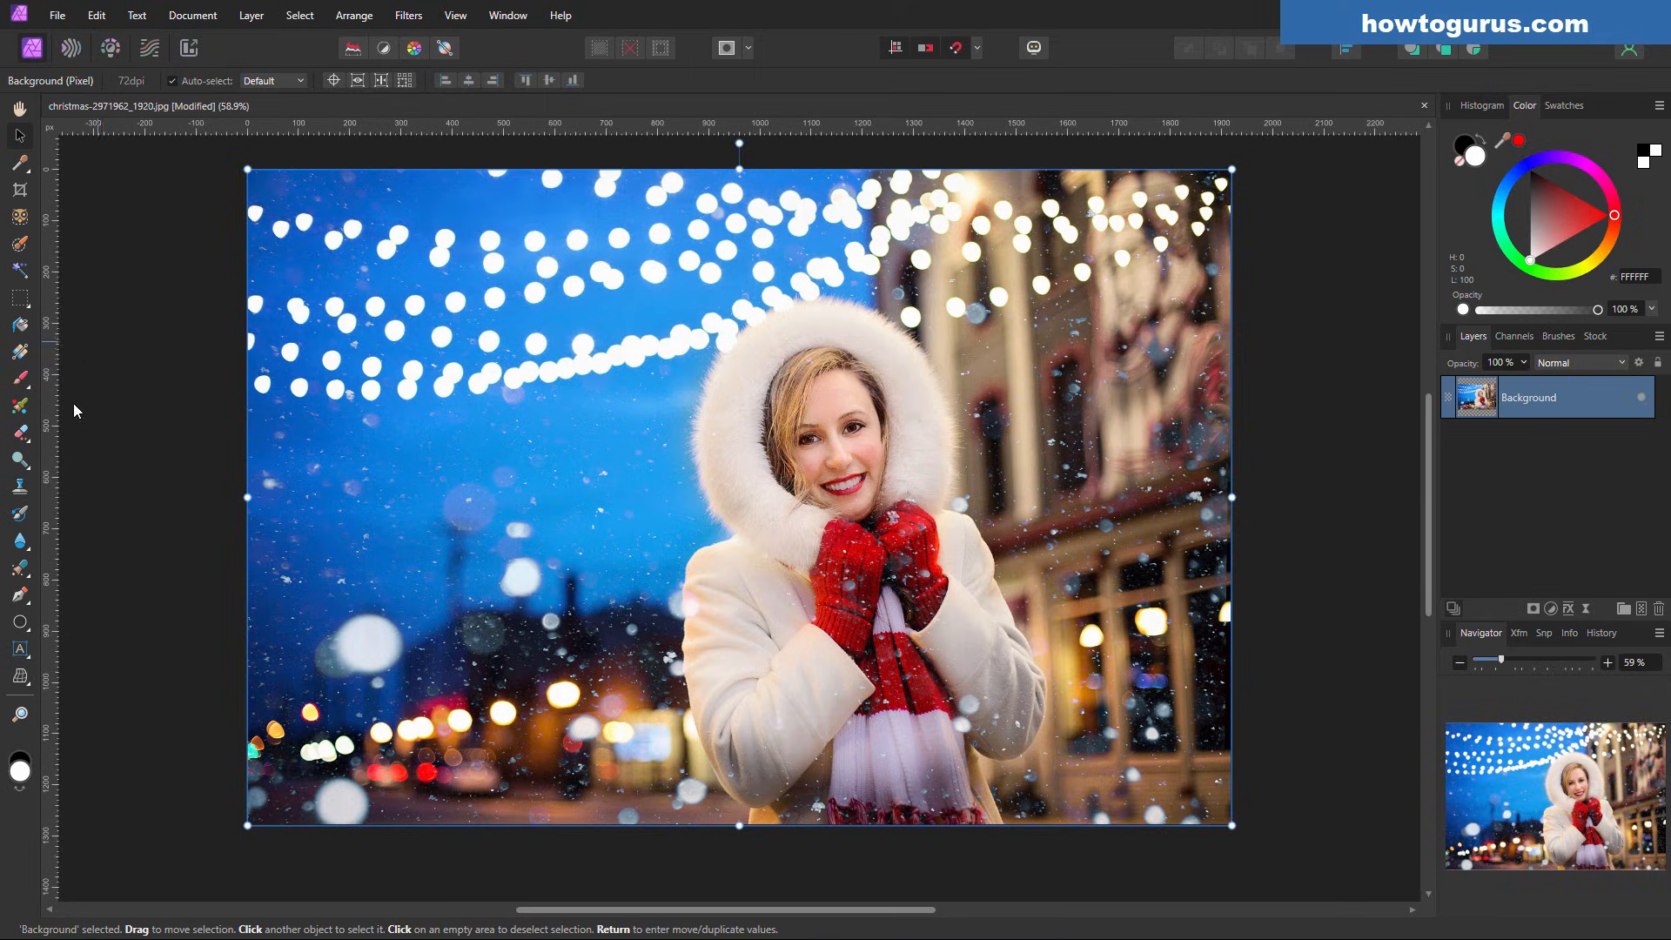
# Step: Draw a perfect circle, about 890 px in diameter, over the woman in the photo with the Ellipse Tool
pyautogui.click(21, 625)
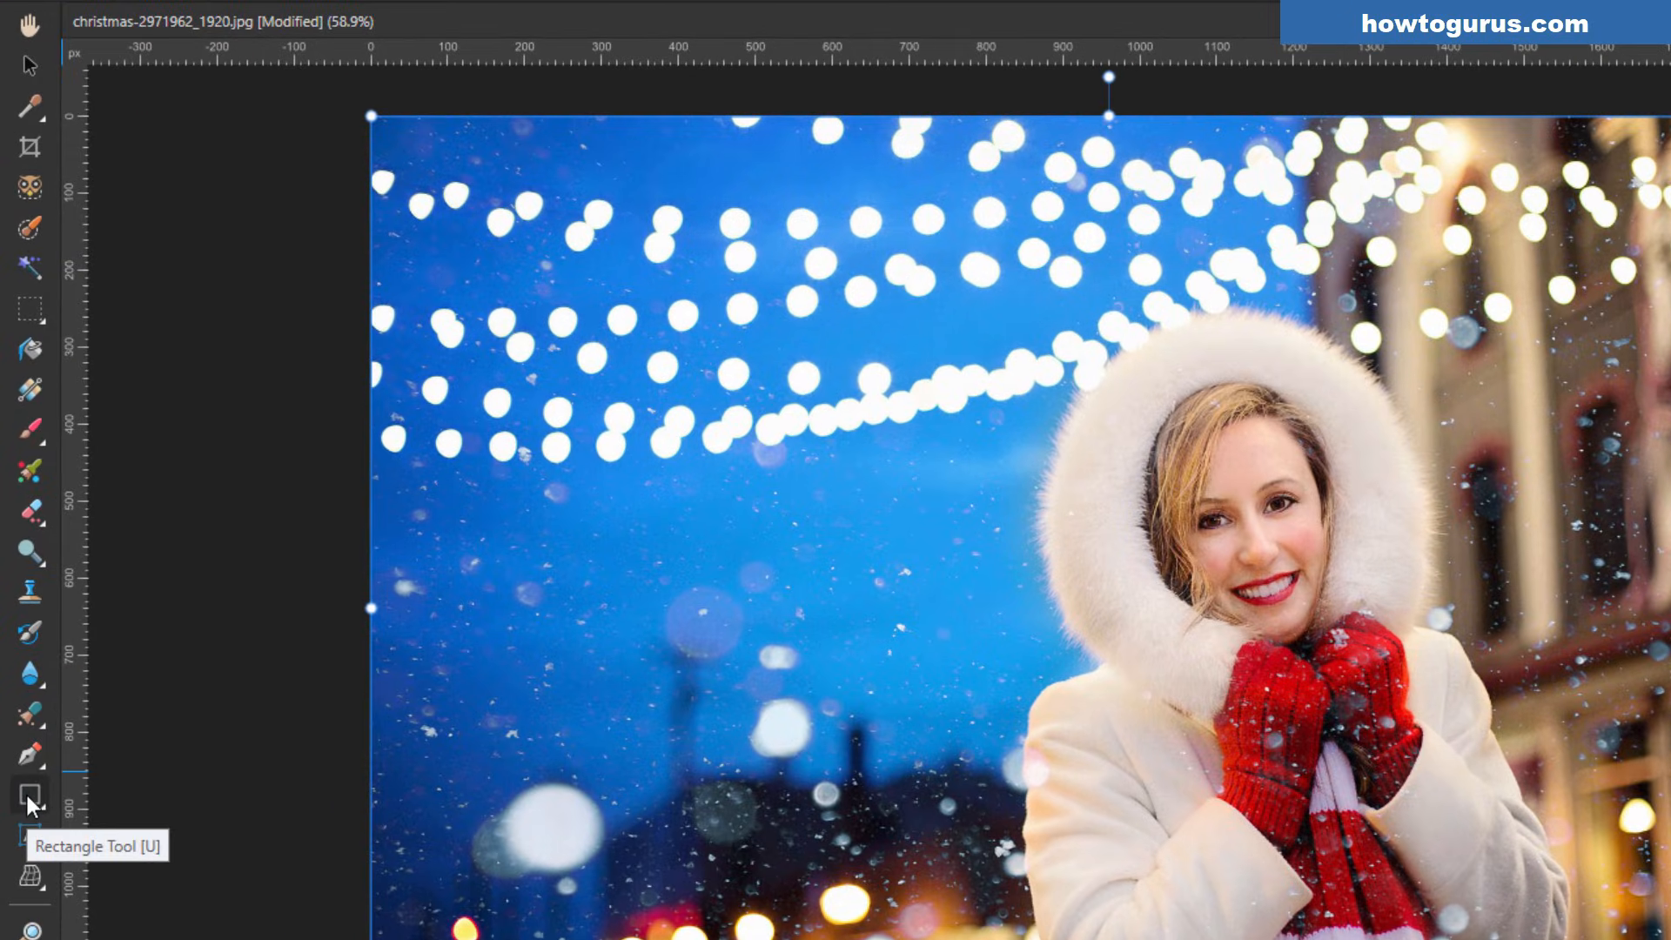
pyautogui.click(28, 766)
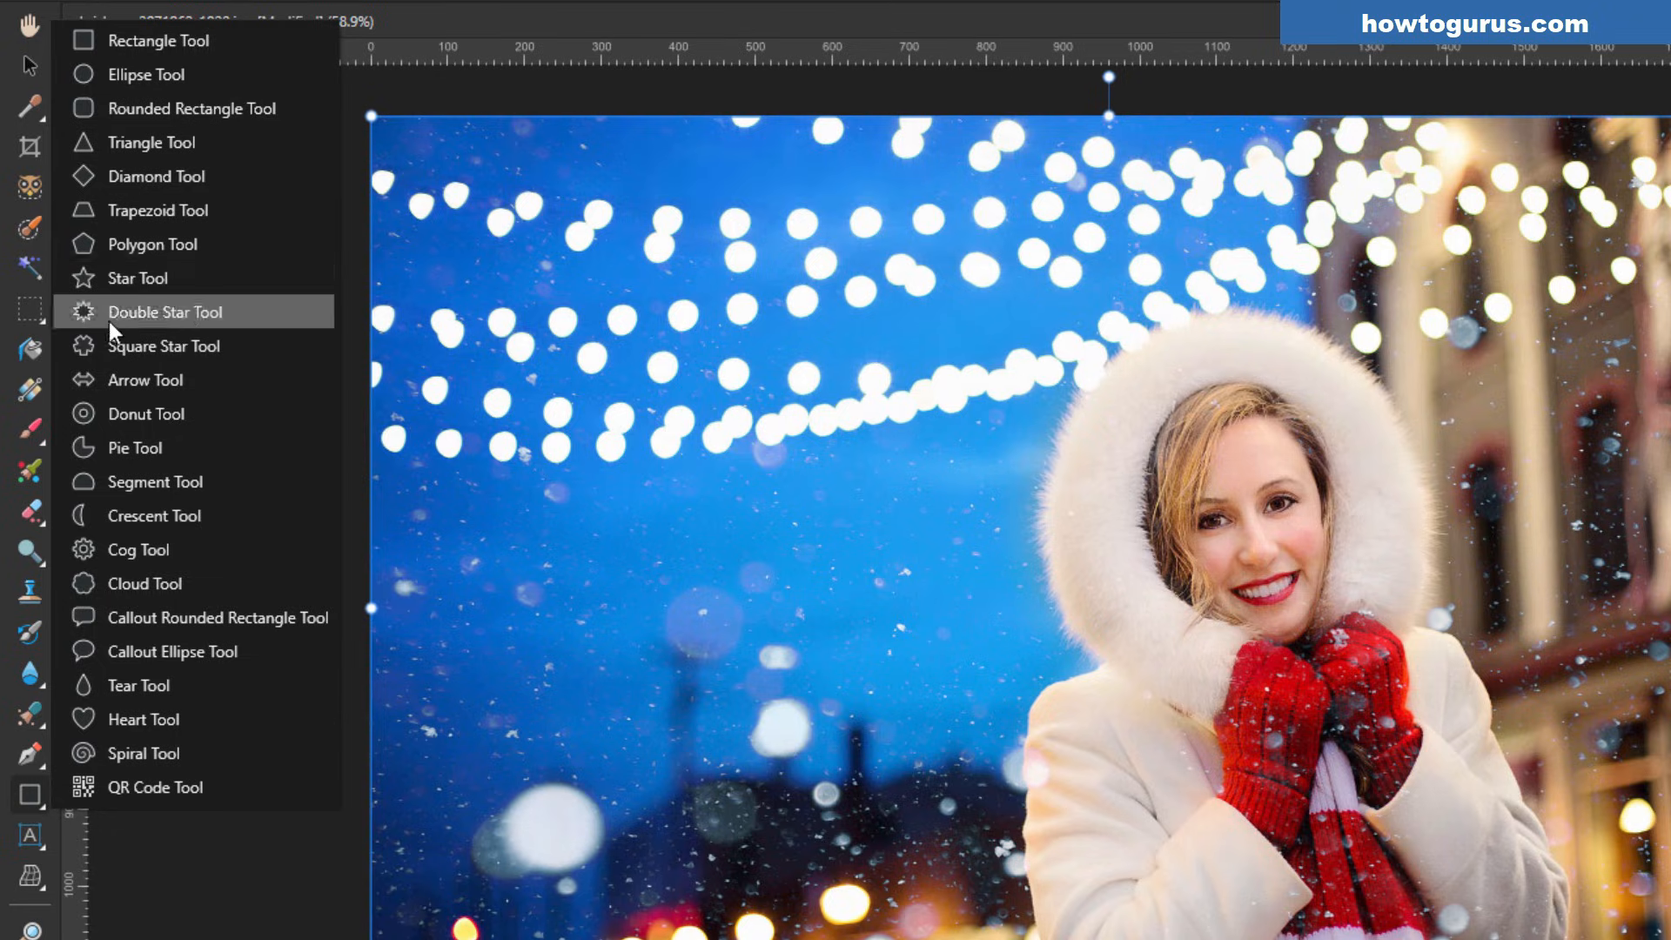
pyautogui.click(147, 77)
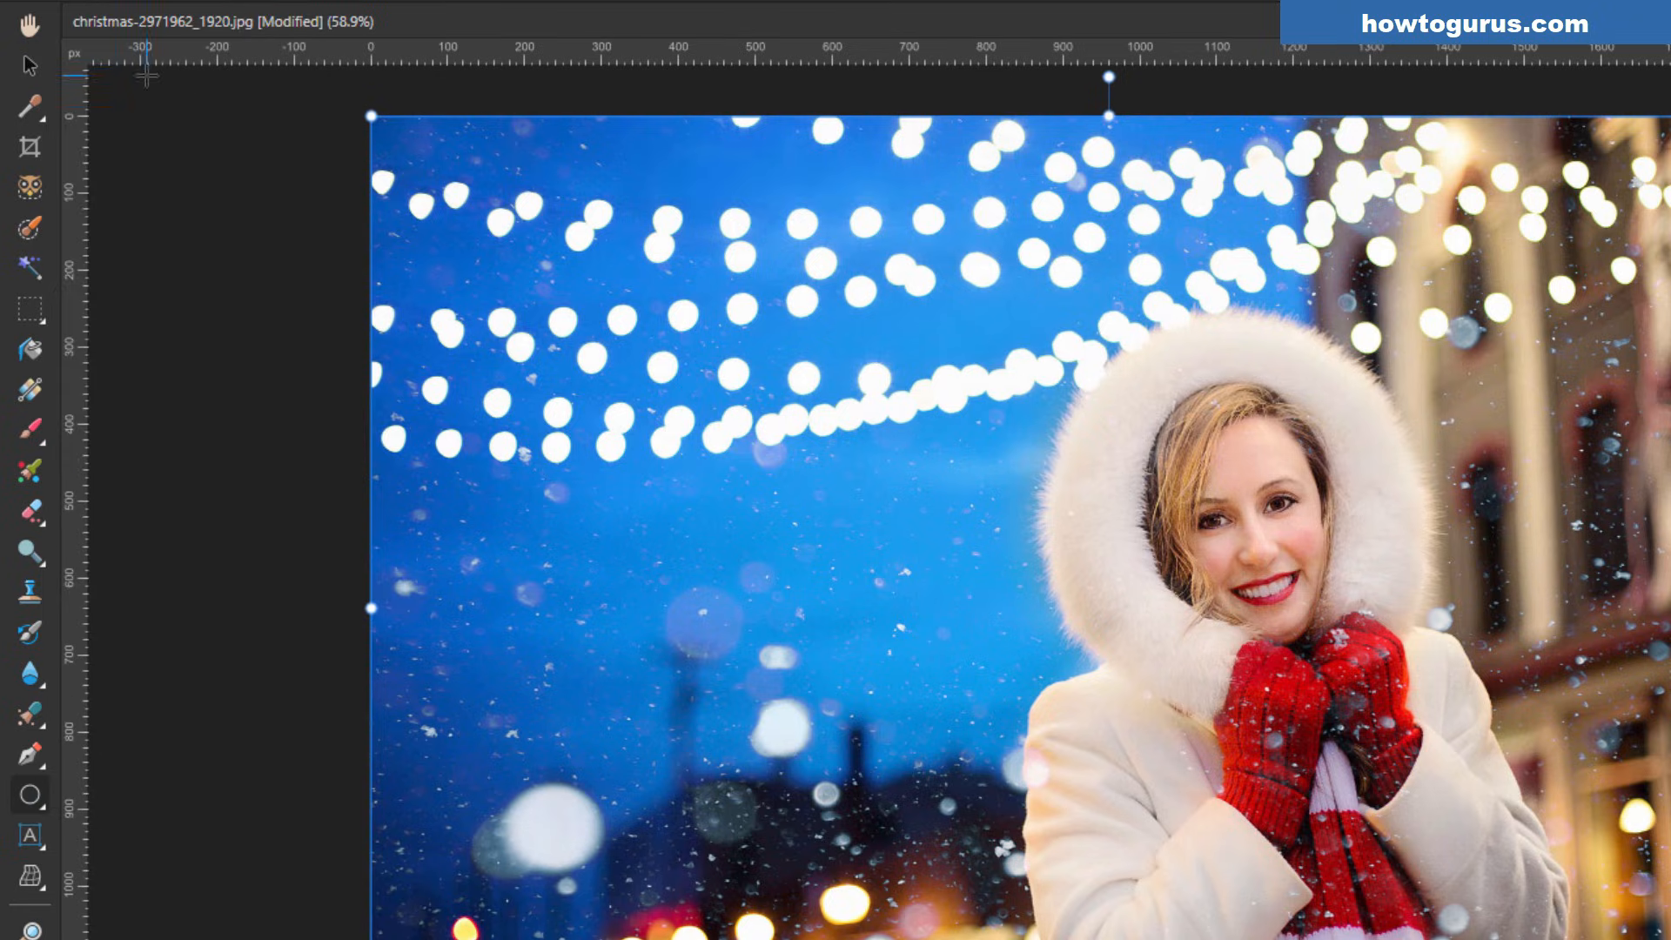
pyautogui.moveTo(777, 352); pyautogui.dragTo(1003, 700)
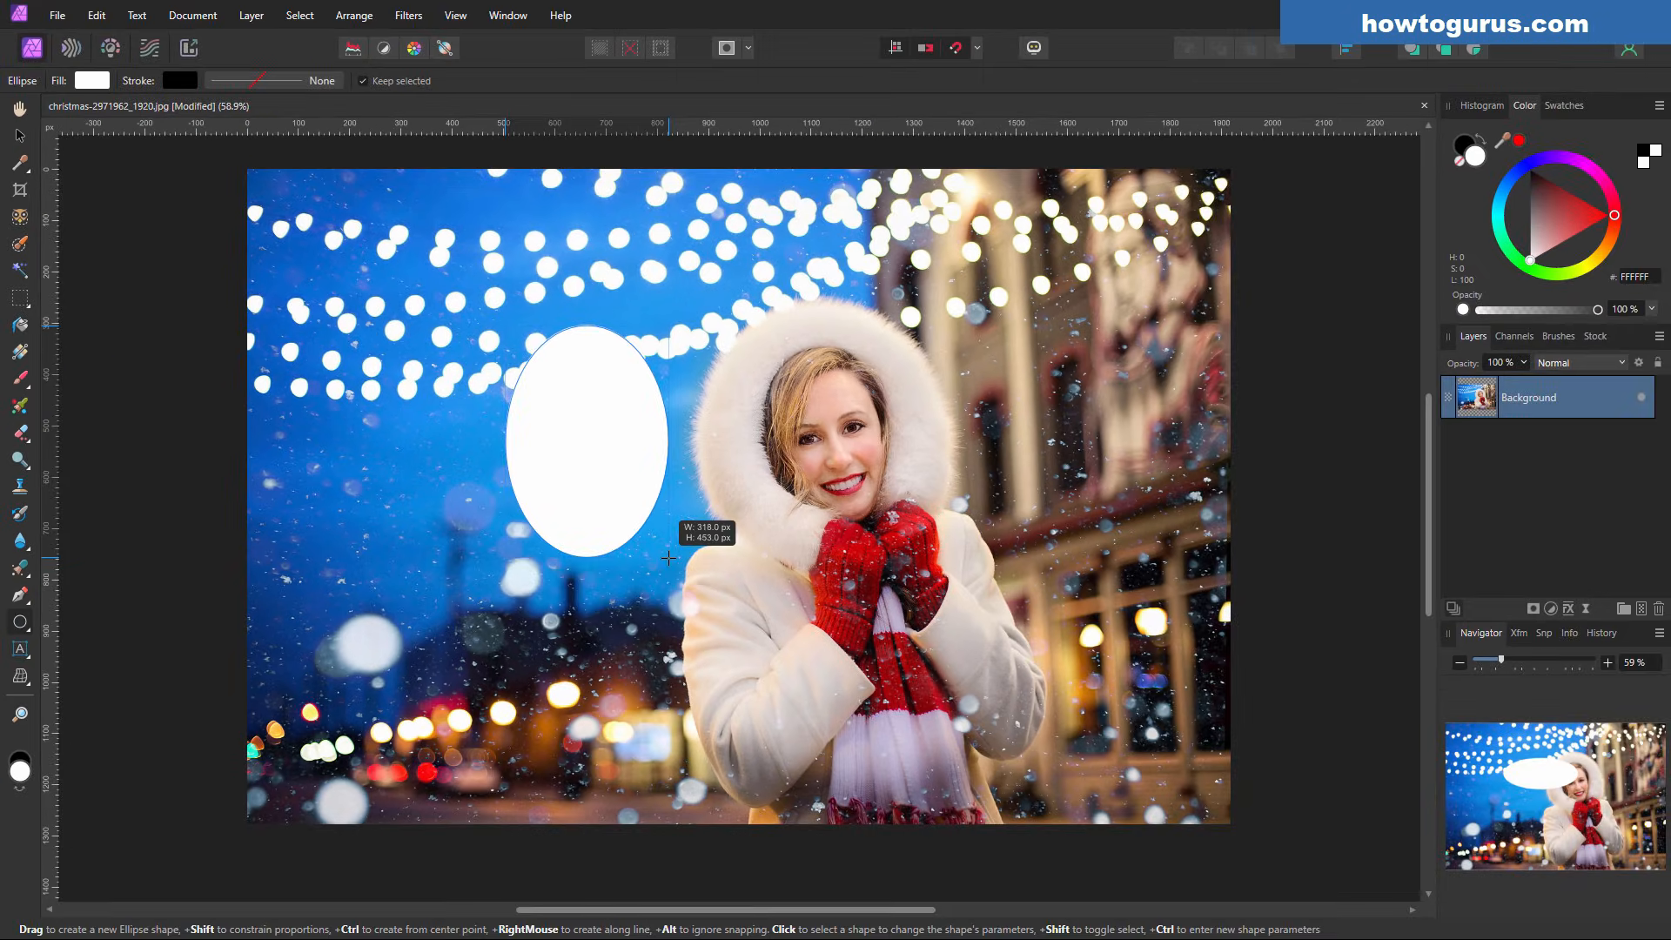
pyautogui.press('shift')
pyautogui.moveTo(668, 557); pyautogui.dragTo(944, 804)
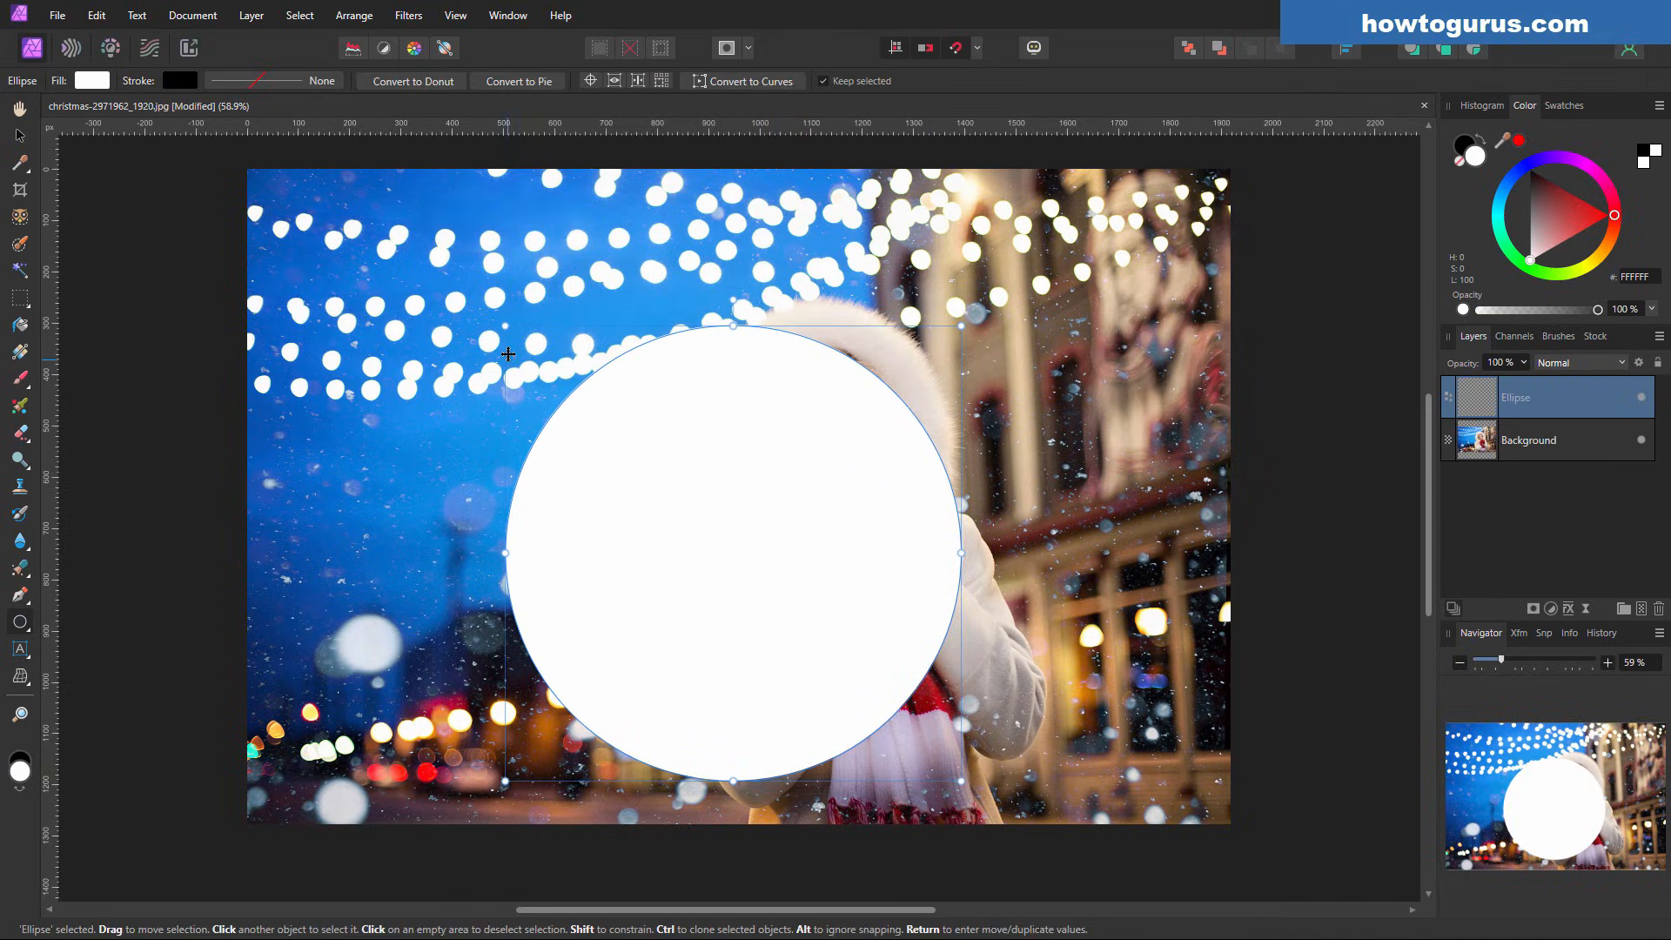
# Step: Enlarge the circle to about 980 px in diameter and center it on the canvas
pyautogui.moveTo(505, 327); pyautogui.dragTo(446, 284)
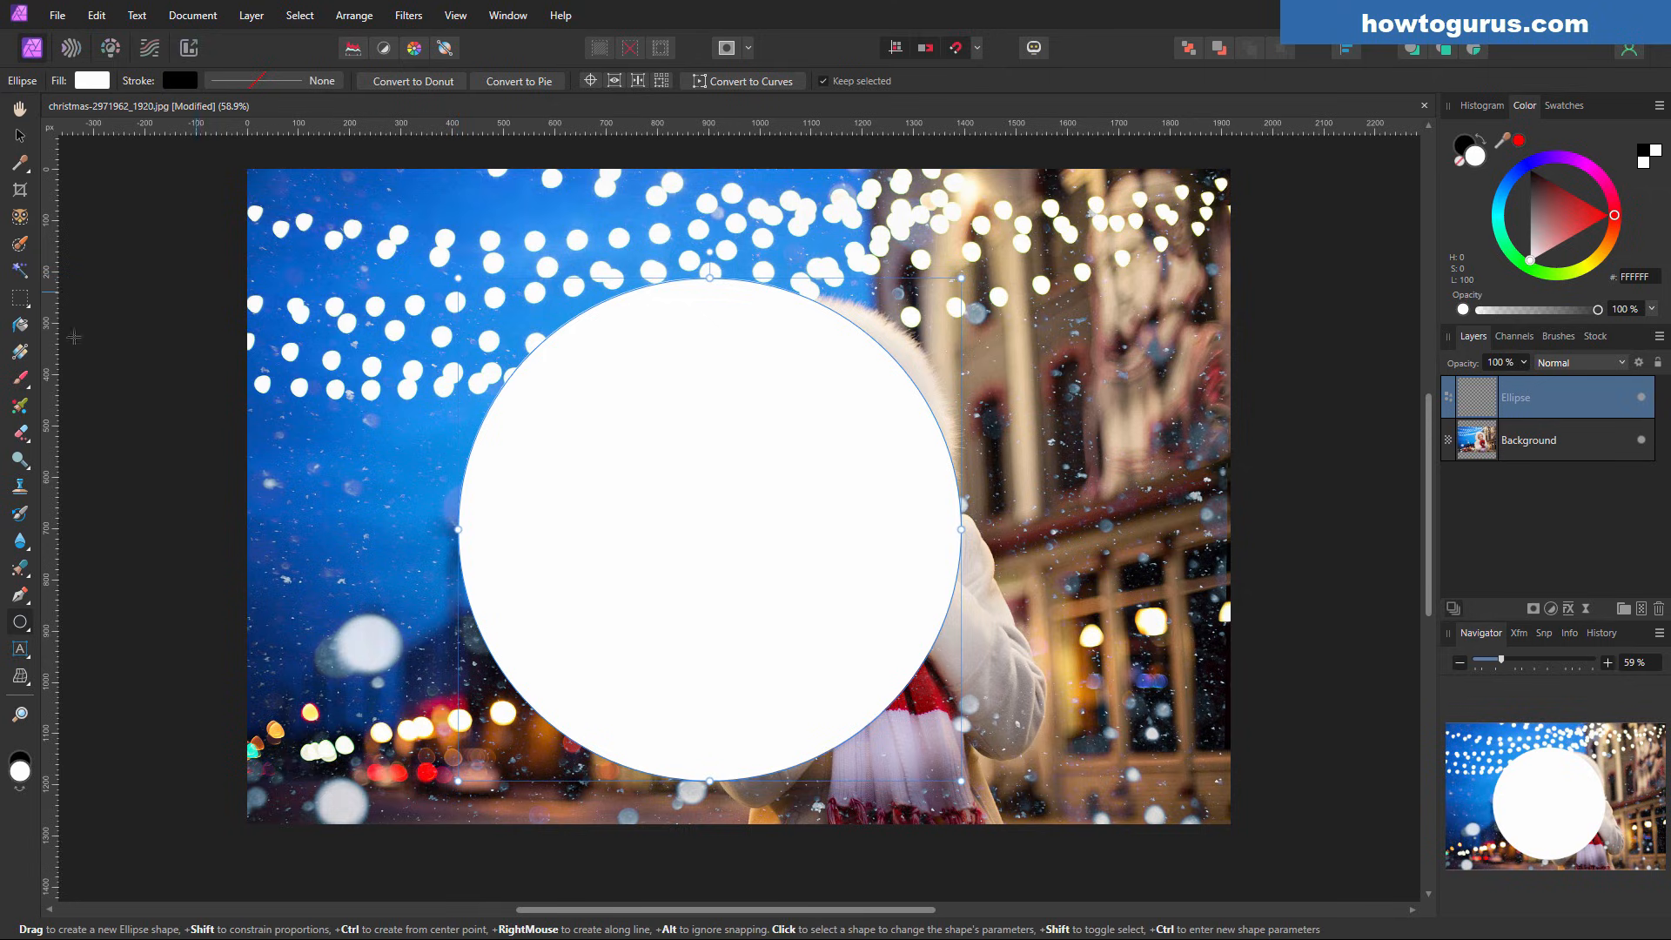
pyautogui.click(21, 136)
pyautogui.moveTo(681, 563); pyautogui.dragTo(714, 536)
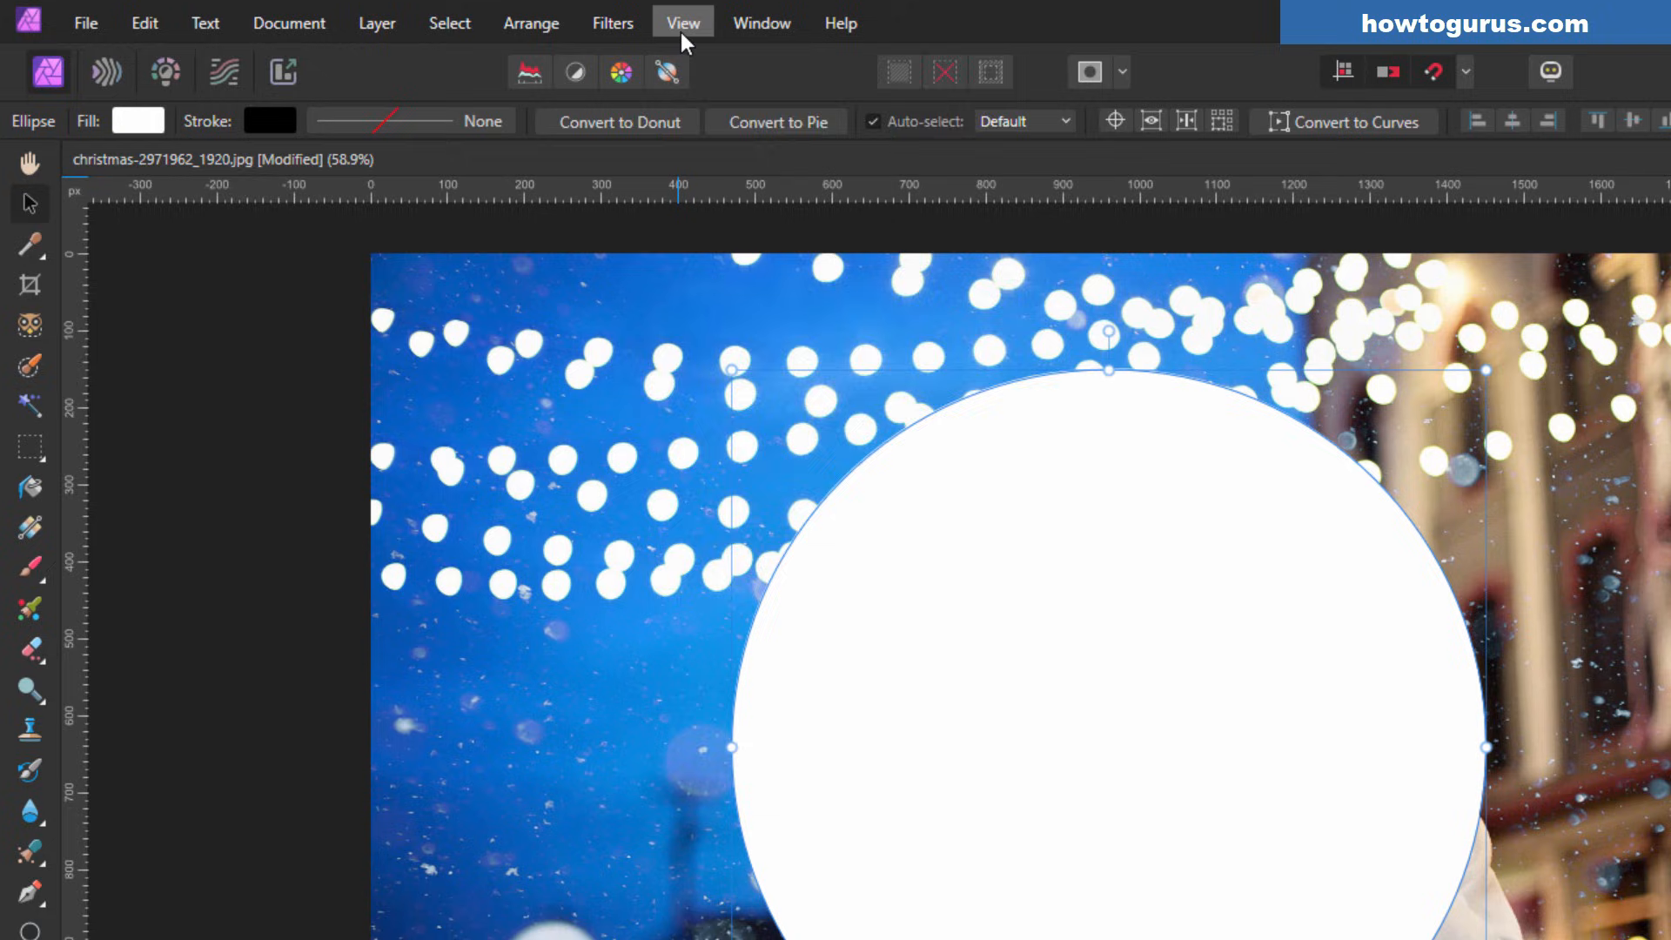
# Step: Check the snapping settings to see whether snapping is enabled
pyautogui.click(455, 17)
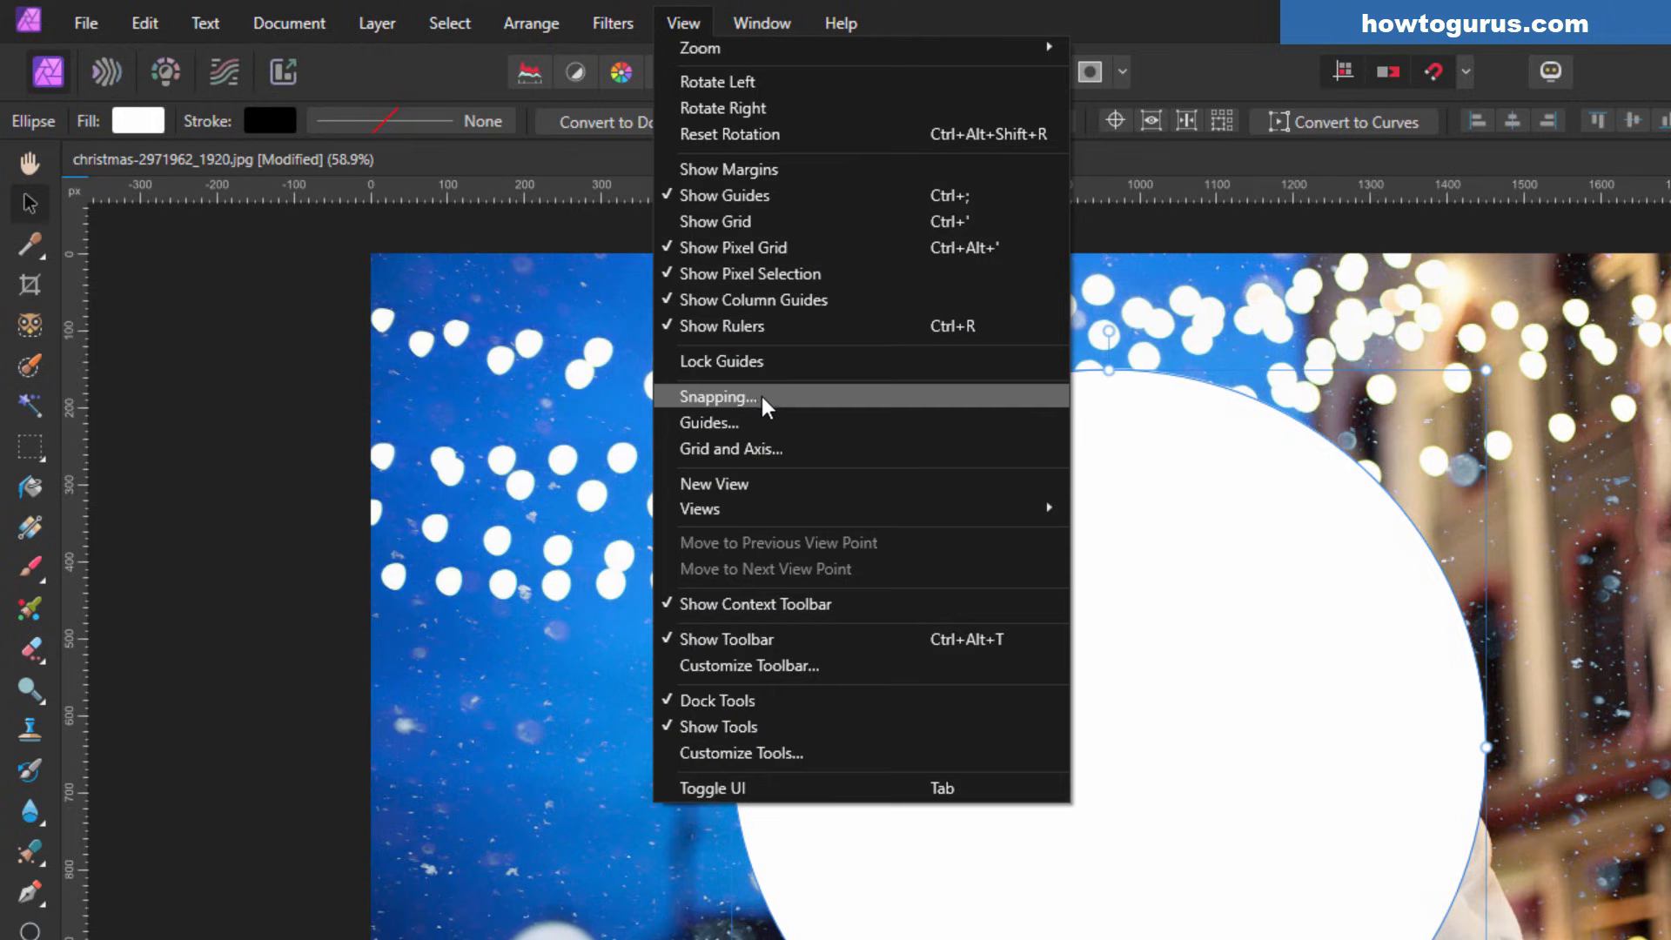
pyautogui.click(727, 398)
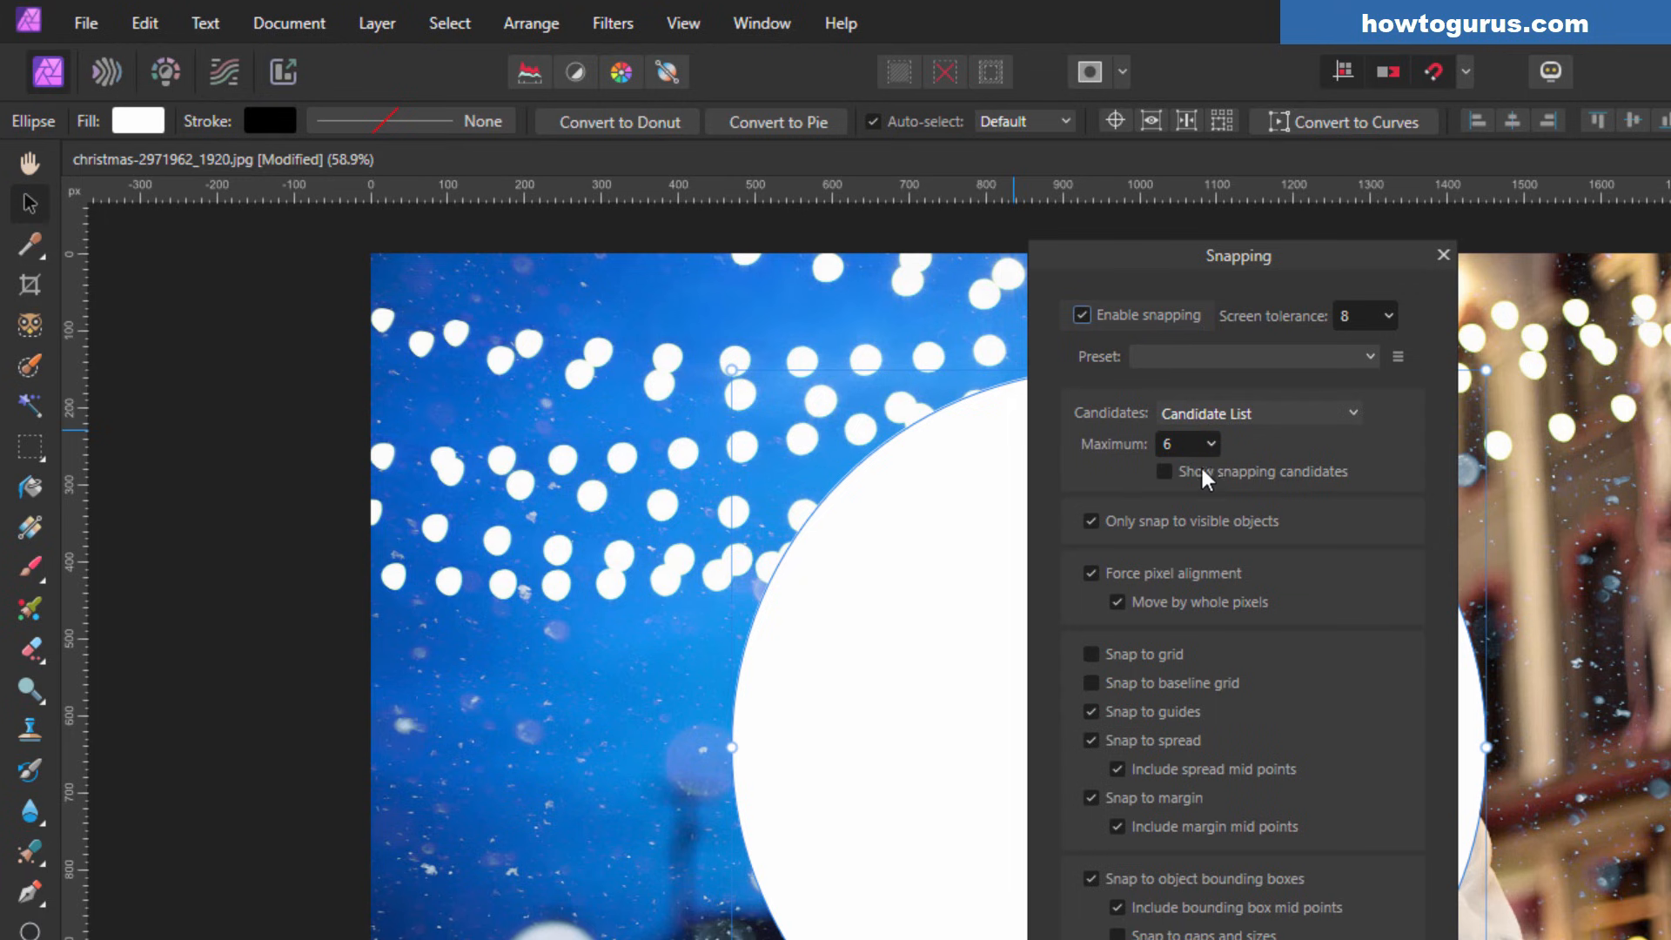
pyautogui.click(1443, 255)
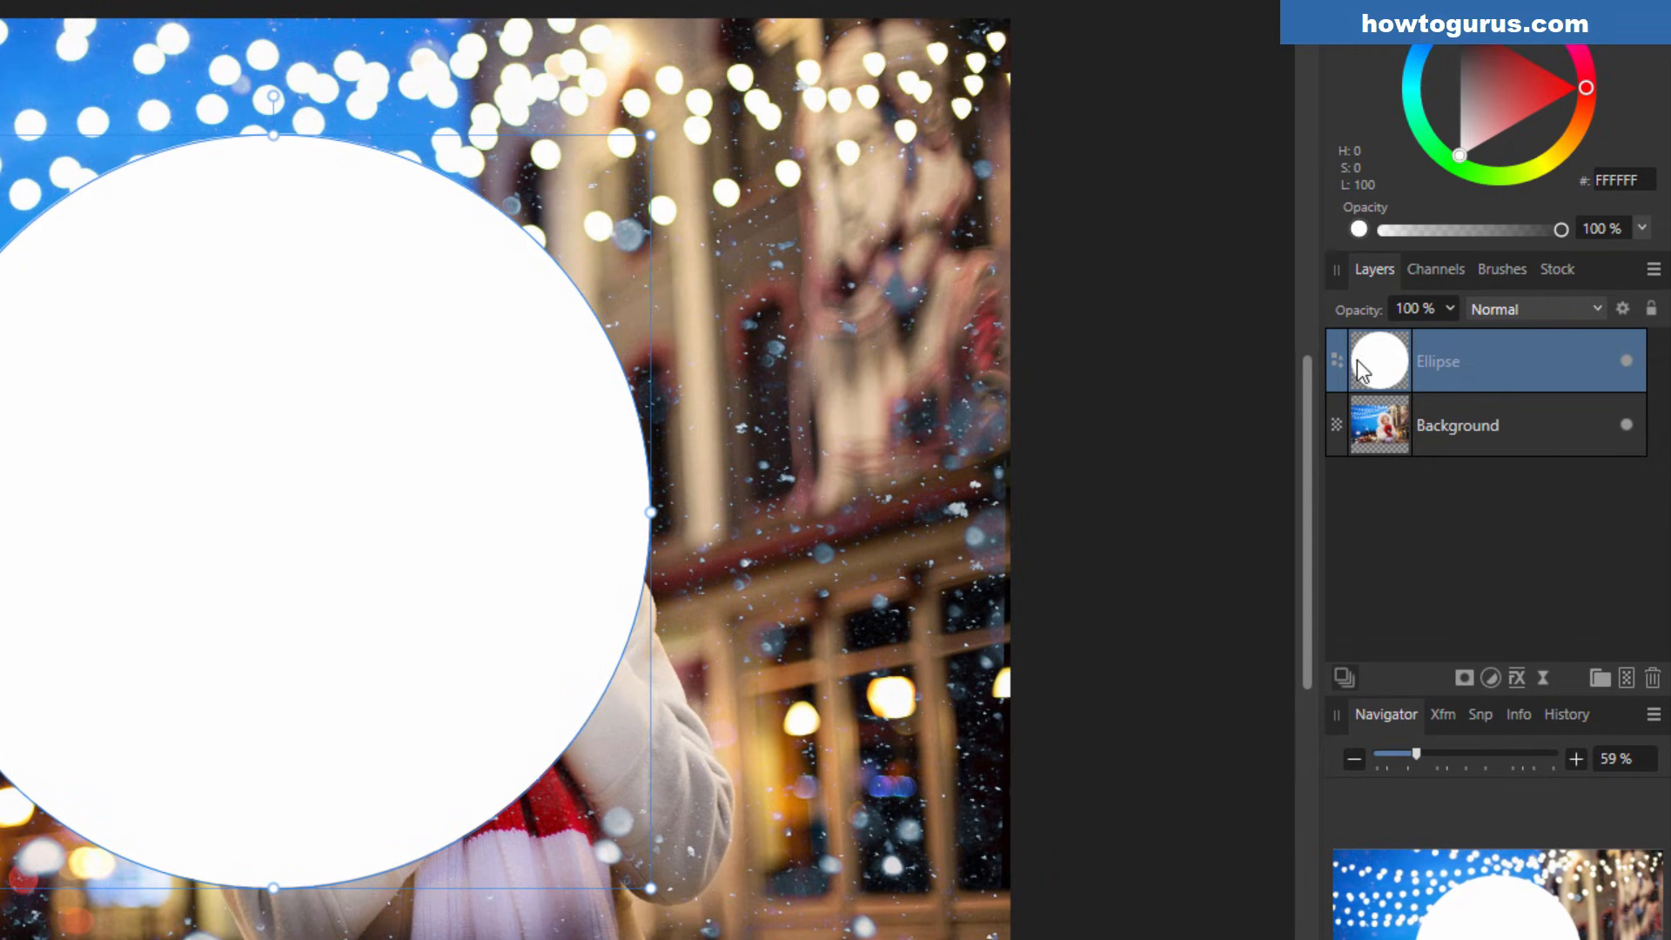
# Step: Set the ellipse layer's opacity to 50% and move the unlocked photo layer so the woman is centered under the circle
pyautogui.click(1449, 308)
pyautogui.moveTo(1385, 337); pyautogui.dragTo(1360, 338)
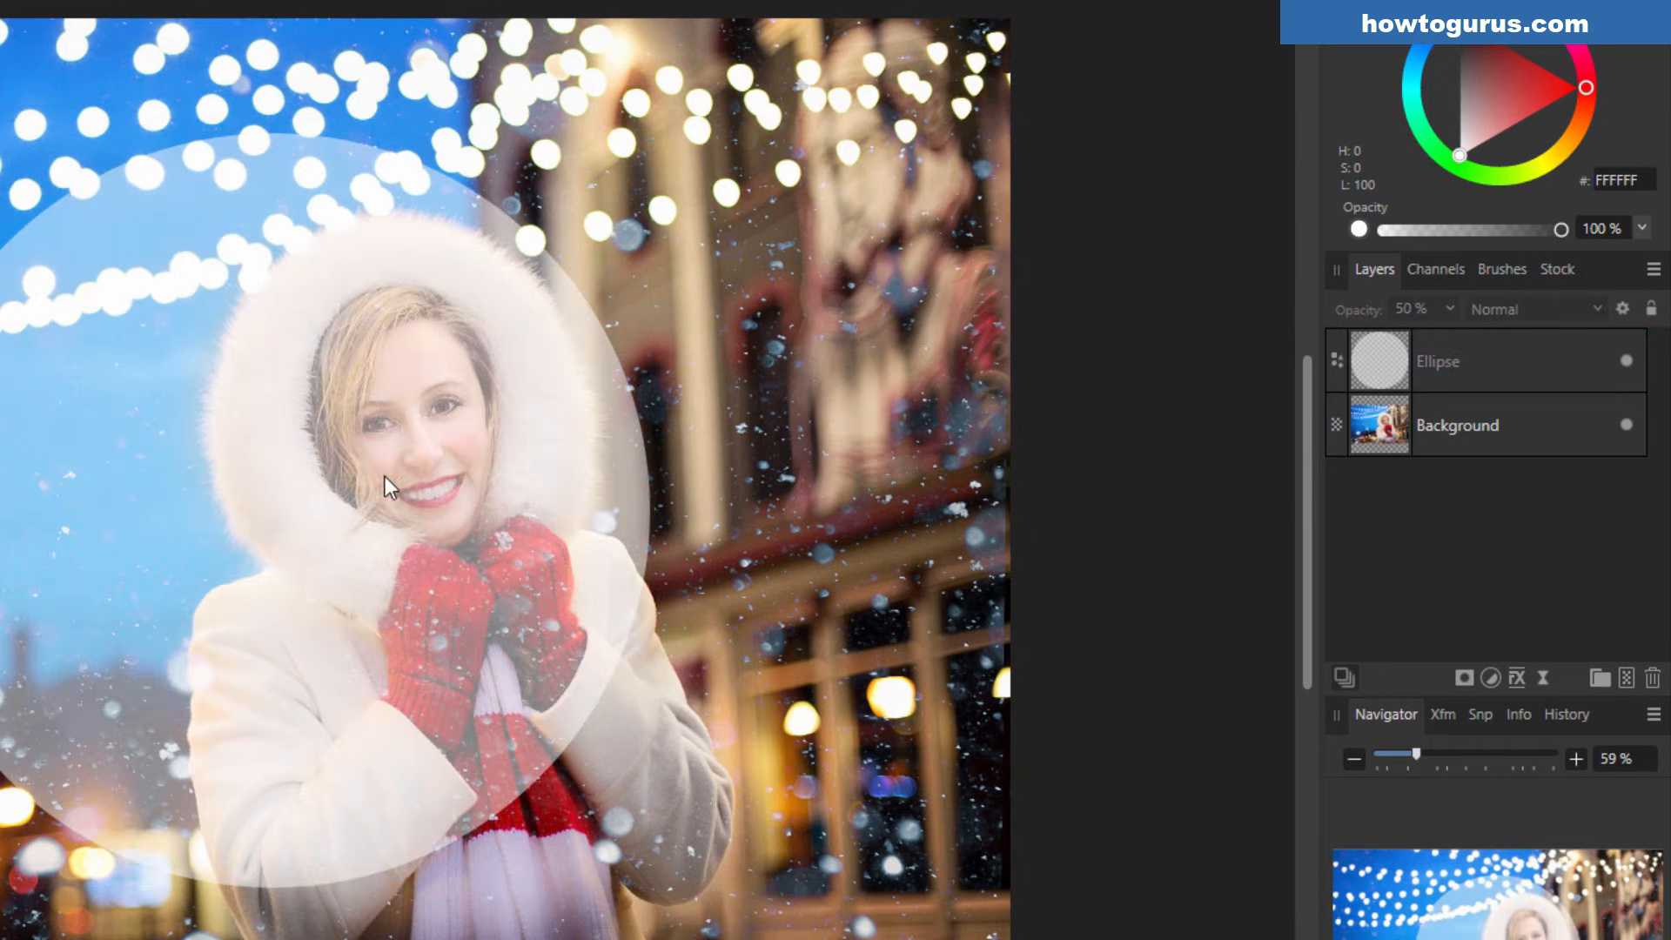
pyautogui.click(1533, 428)
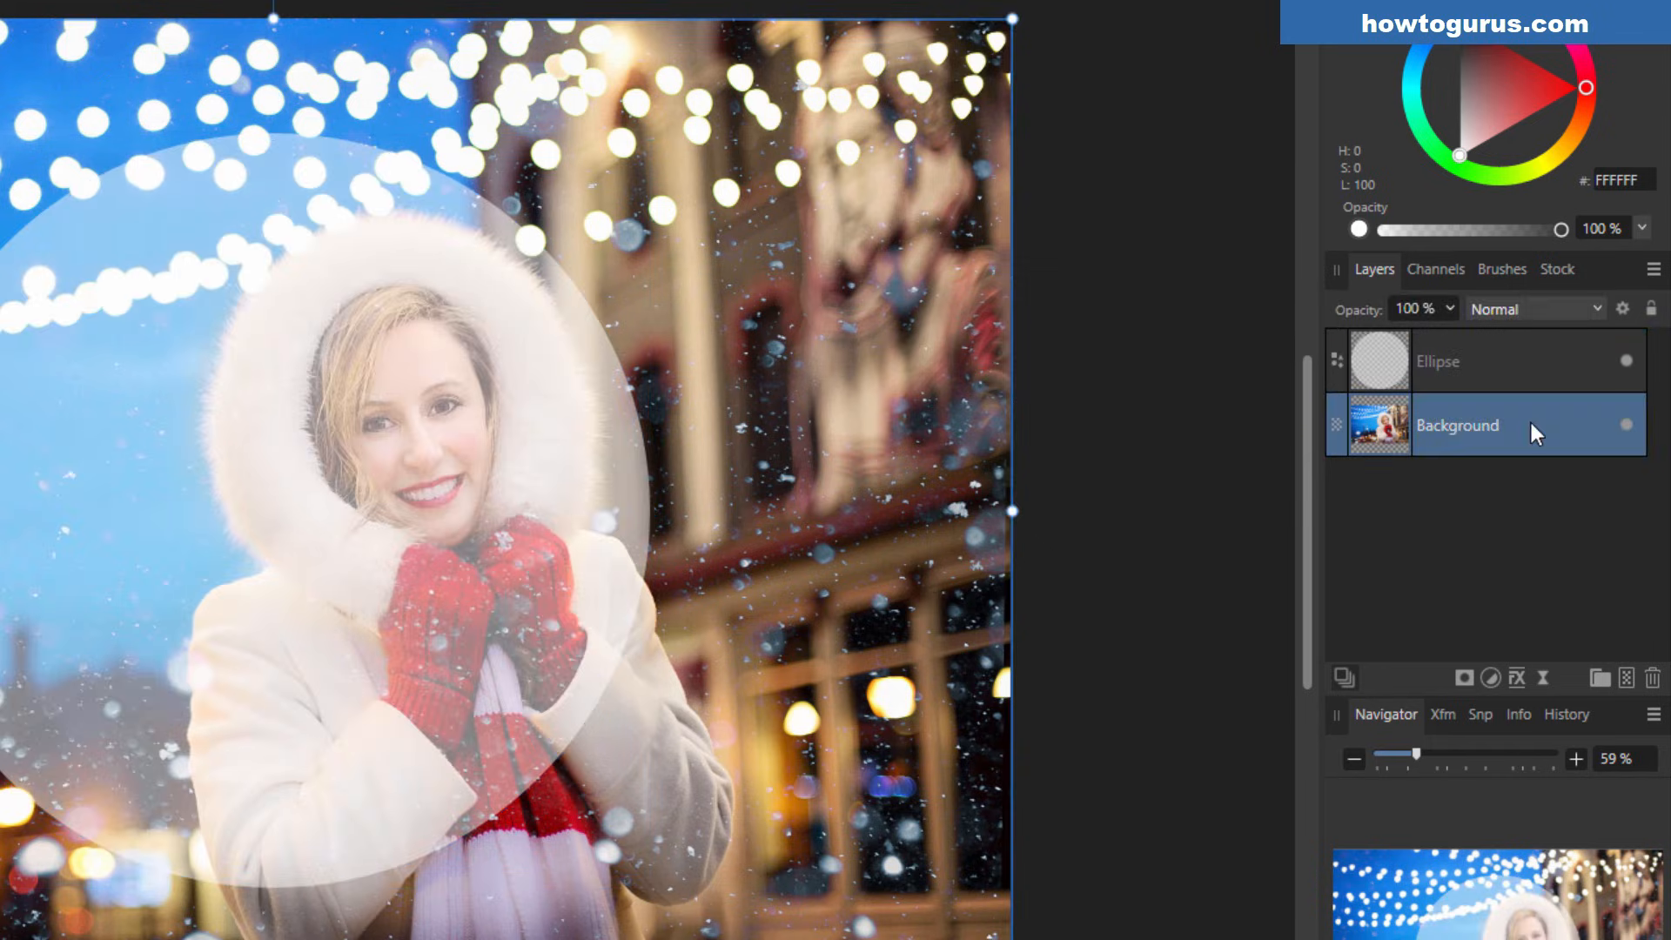
pyautogui.click(1601, 426)
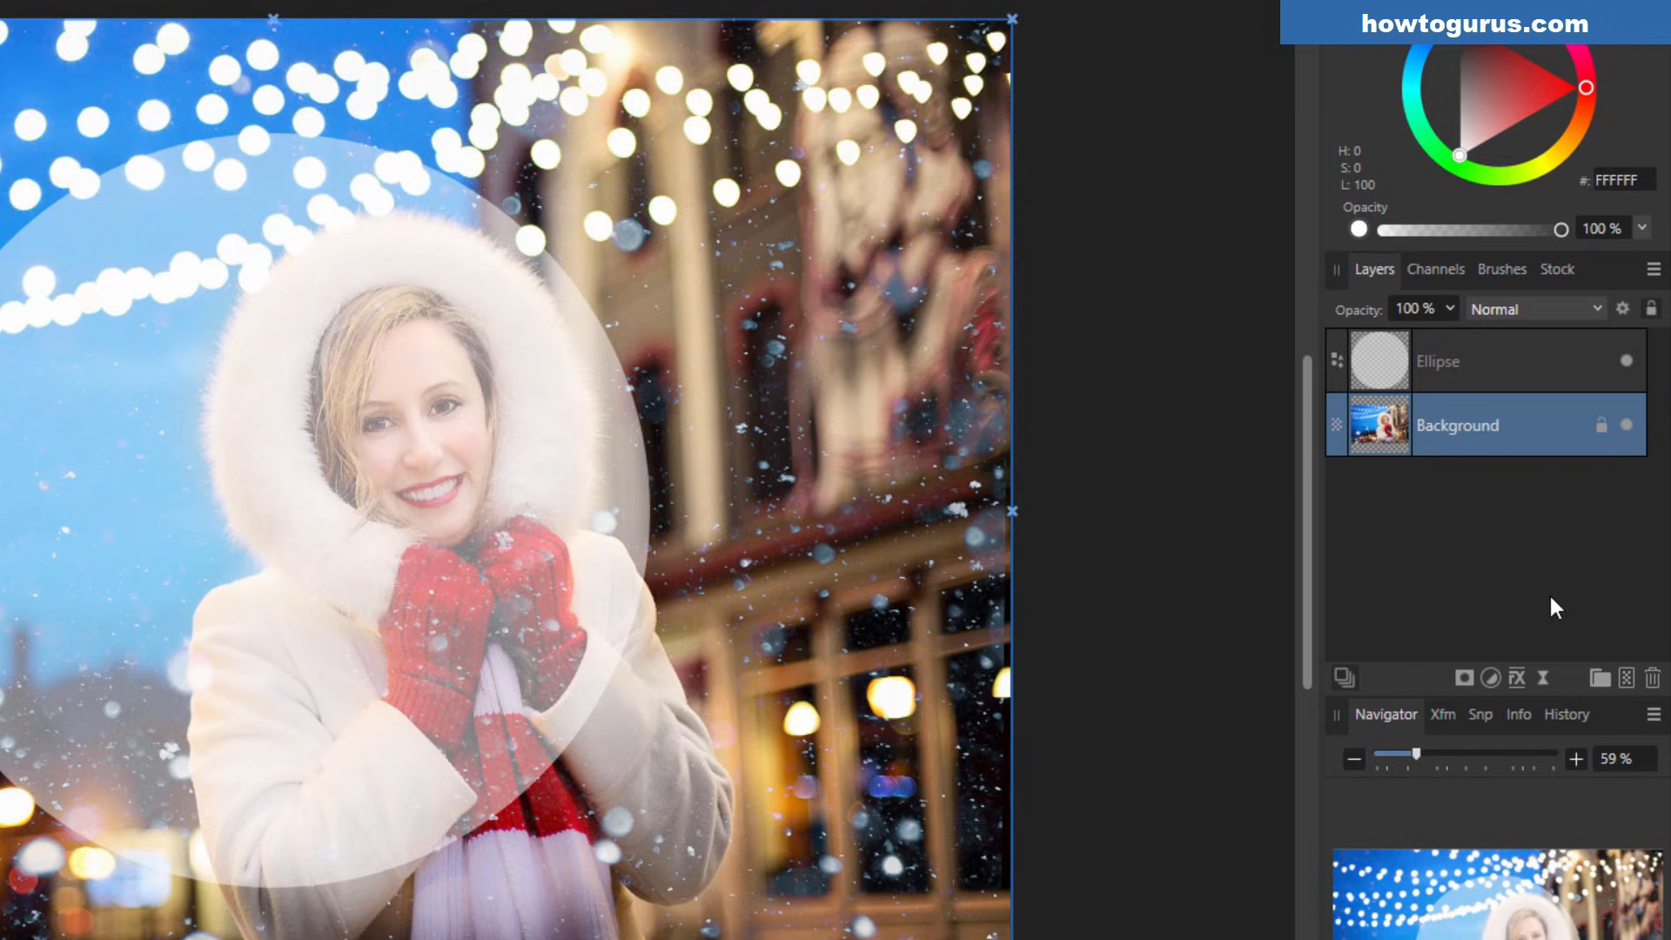
pyautogui.click(1601, 426)
pyautogui.moveTo(989, 641); pyautogui.dragTo(906, 619)
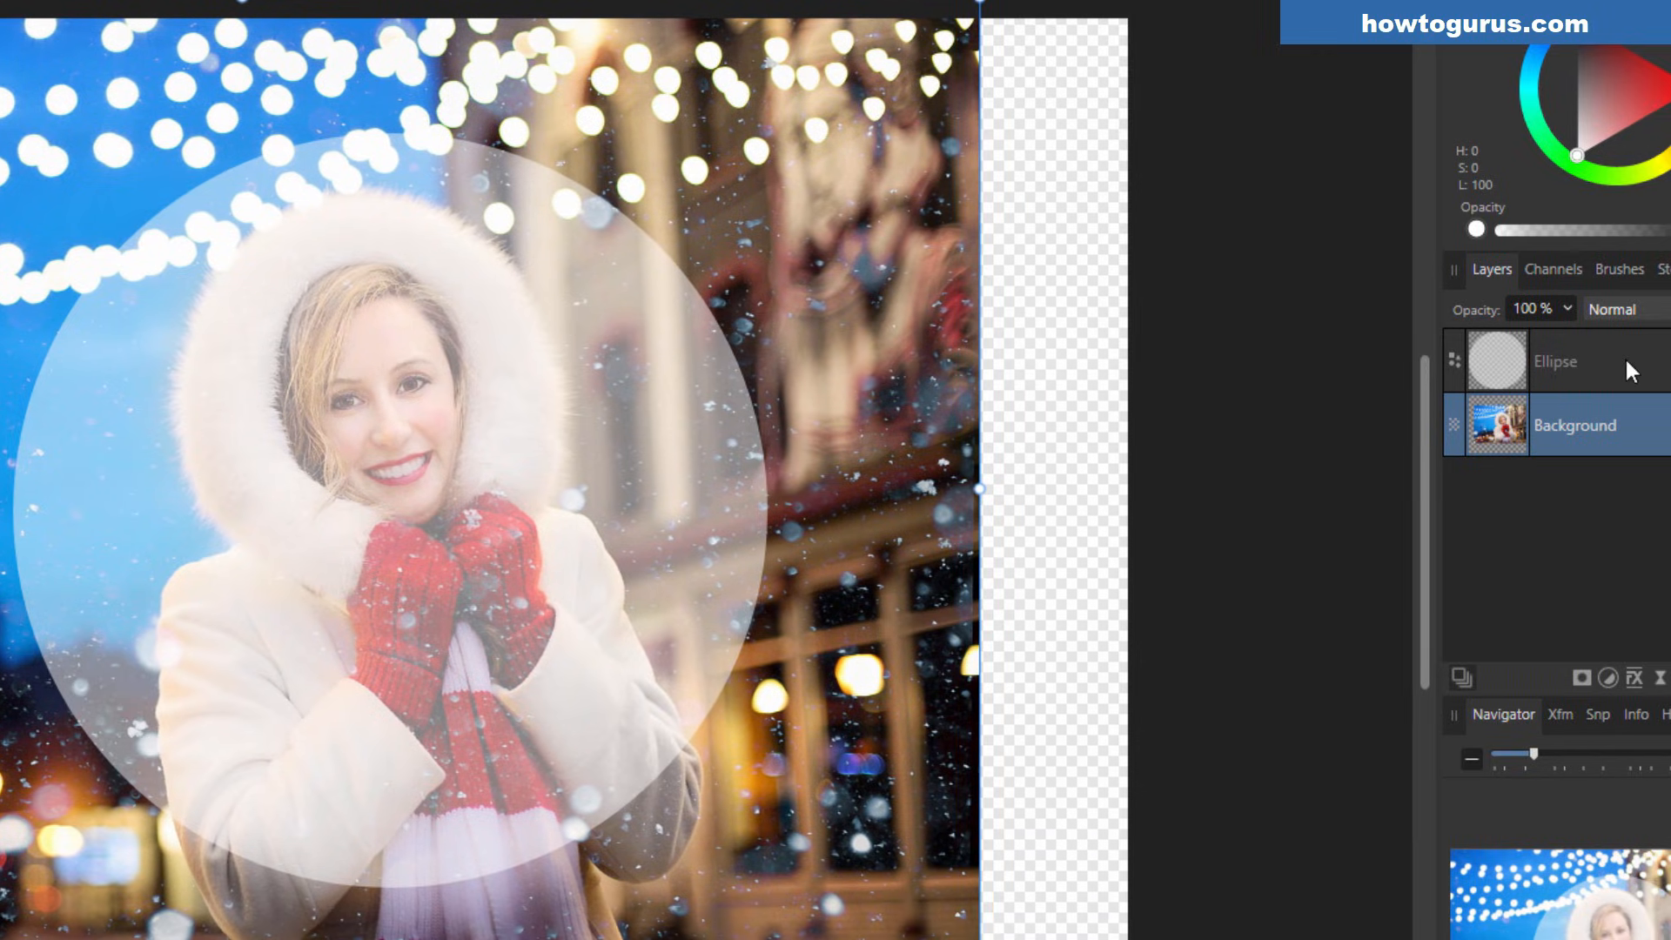
# Step: Restore the ellipse layer's opacity to 100% and apply Mask to Below so it crops the photo to a circle
pyautogui.click(1649, 359)
pyautogui.click(1594, 308)
pyautogui.moveTo(1454, 341); pyautogui.dragTo(1580, 338)
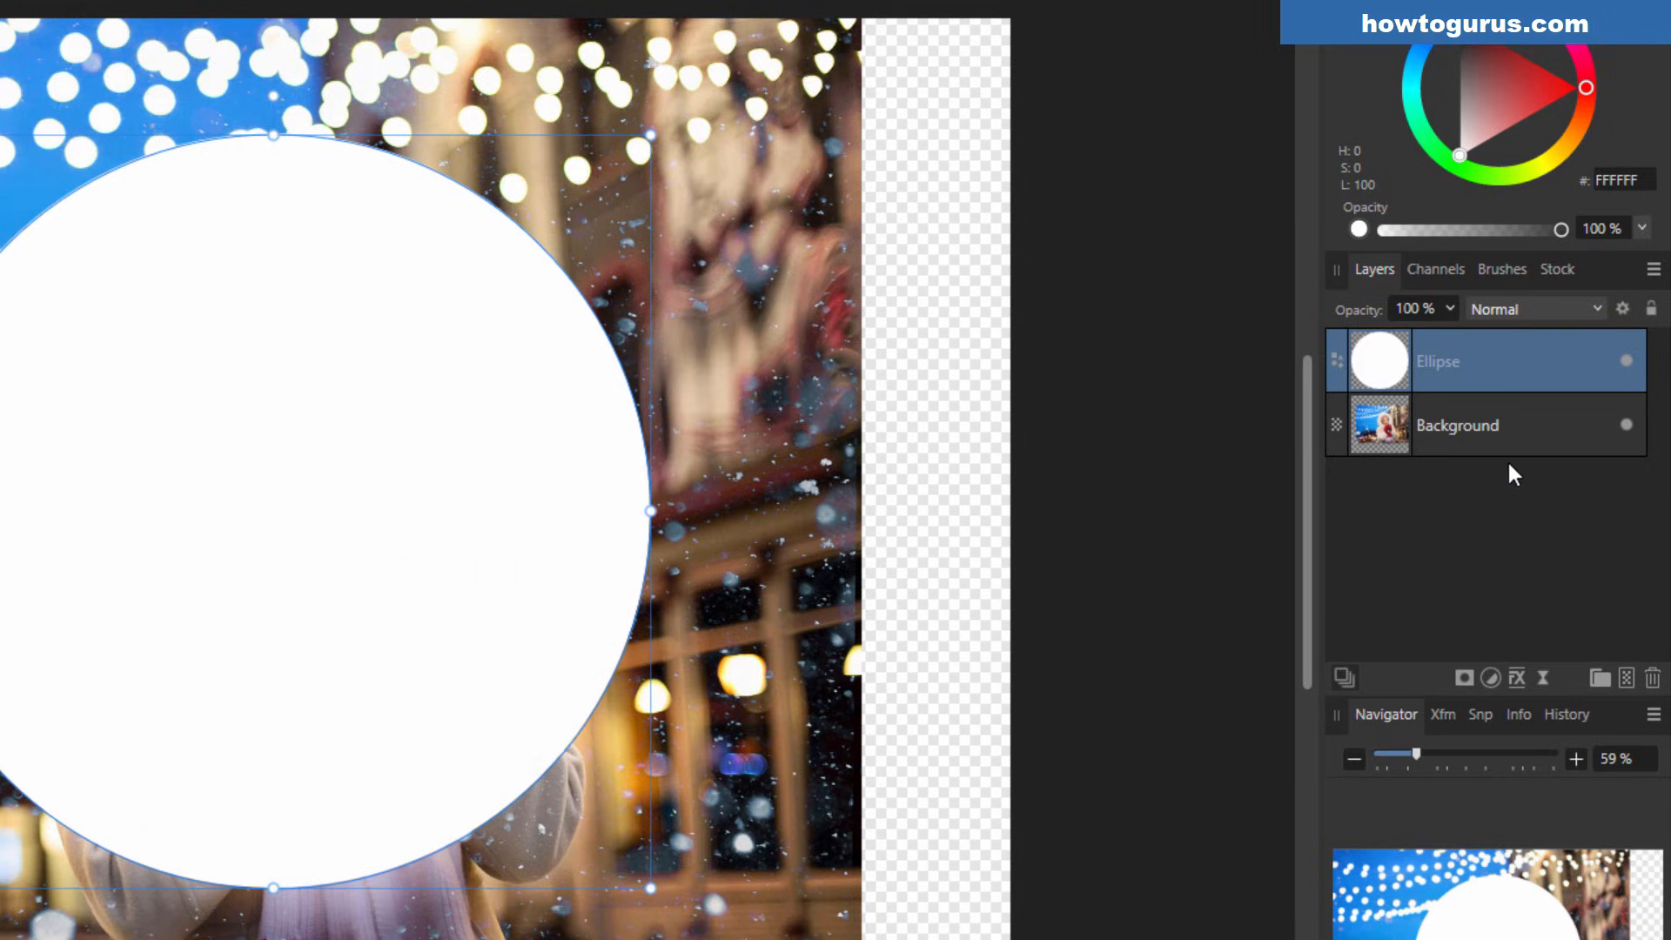
pyautogui.rightClick(1471, 363)
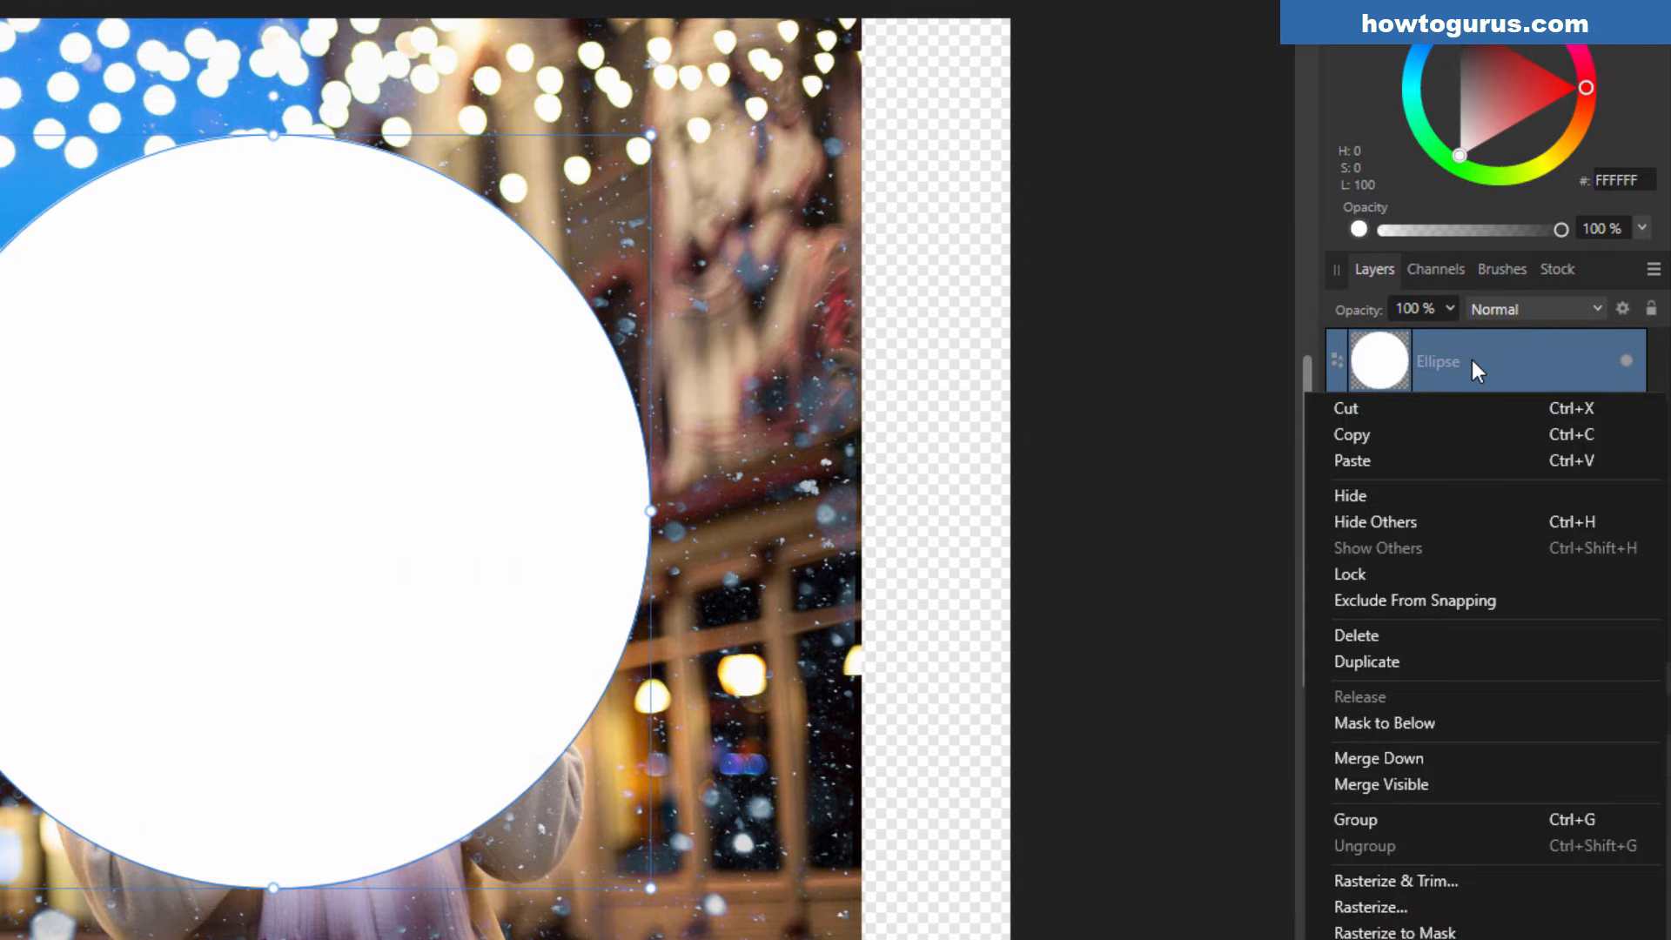
pyautogui.click(1413, 718)
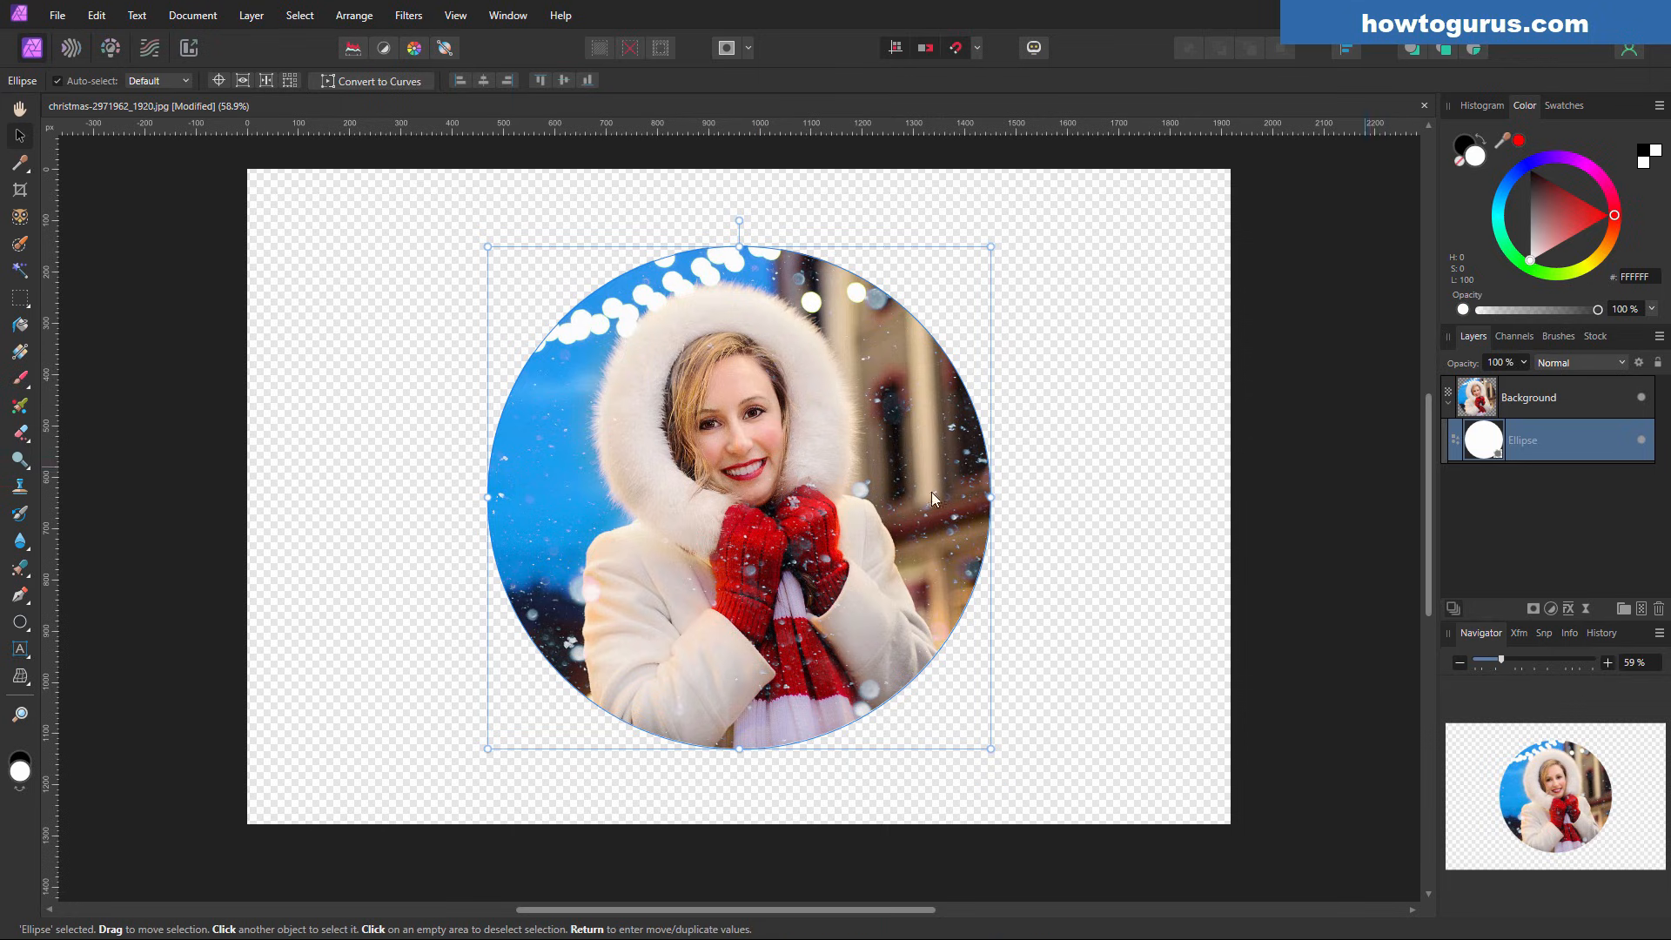
# Step: Adjust the photo's position inside the circular mask, and the position of the Ellipse mask itself
pyautogui.moveTo(842, 466); pyautogui.dragTo(874, 421)
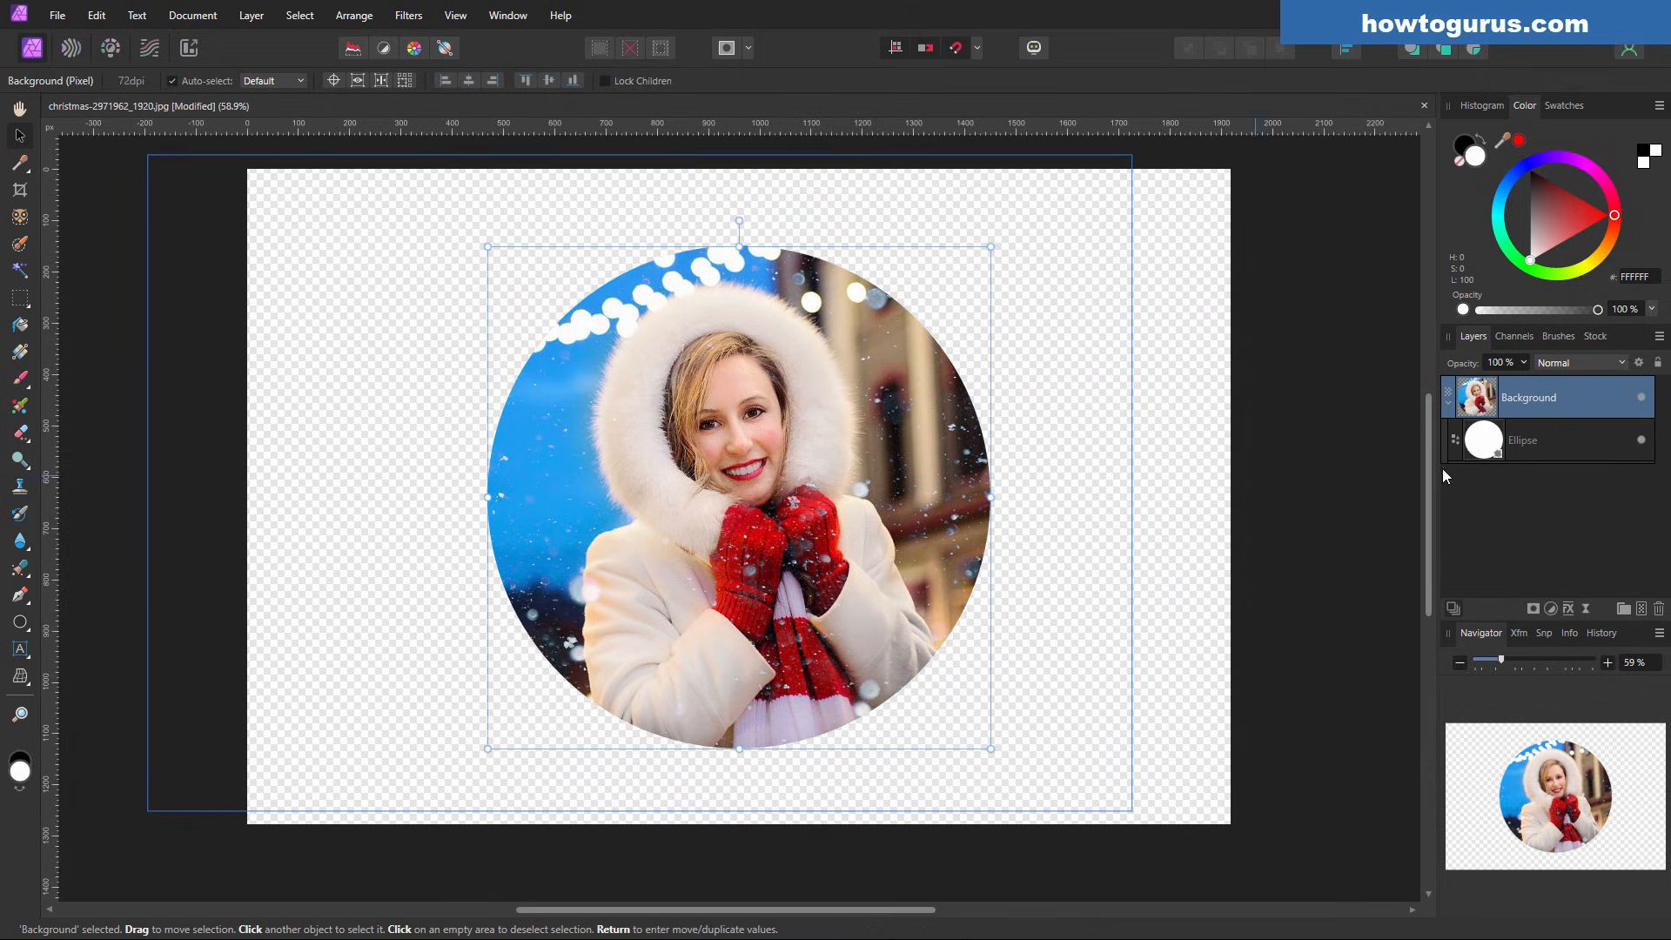
pyautogui.click(1551, 445)
pyautogui.moveTo(921, 529)
pyautogui.mouseDown()
pyautogui.moveTo(902, 536)
pyautogui.moveTo(948, 527)
pyautogui.moveTo(913, 536)
pyautogui.moveTo(945, 553)
pyautogui.moveTo(929, 537)
pyautogui.mouseUp()
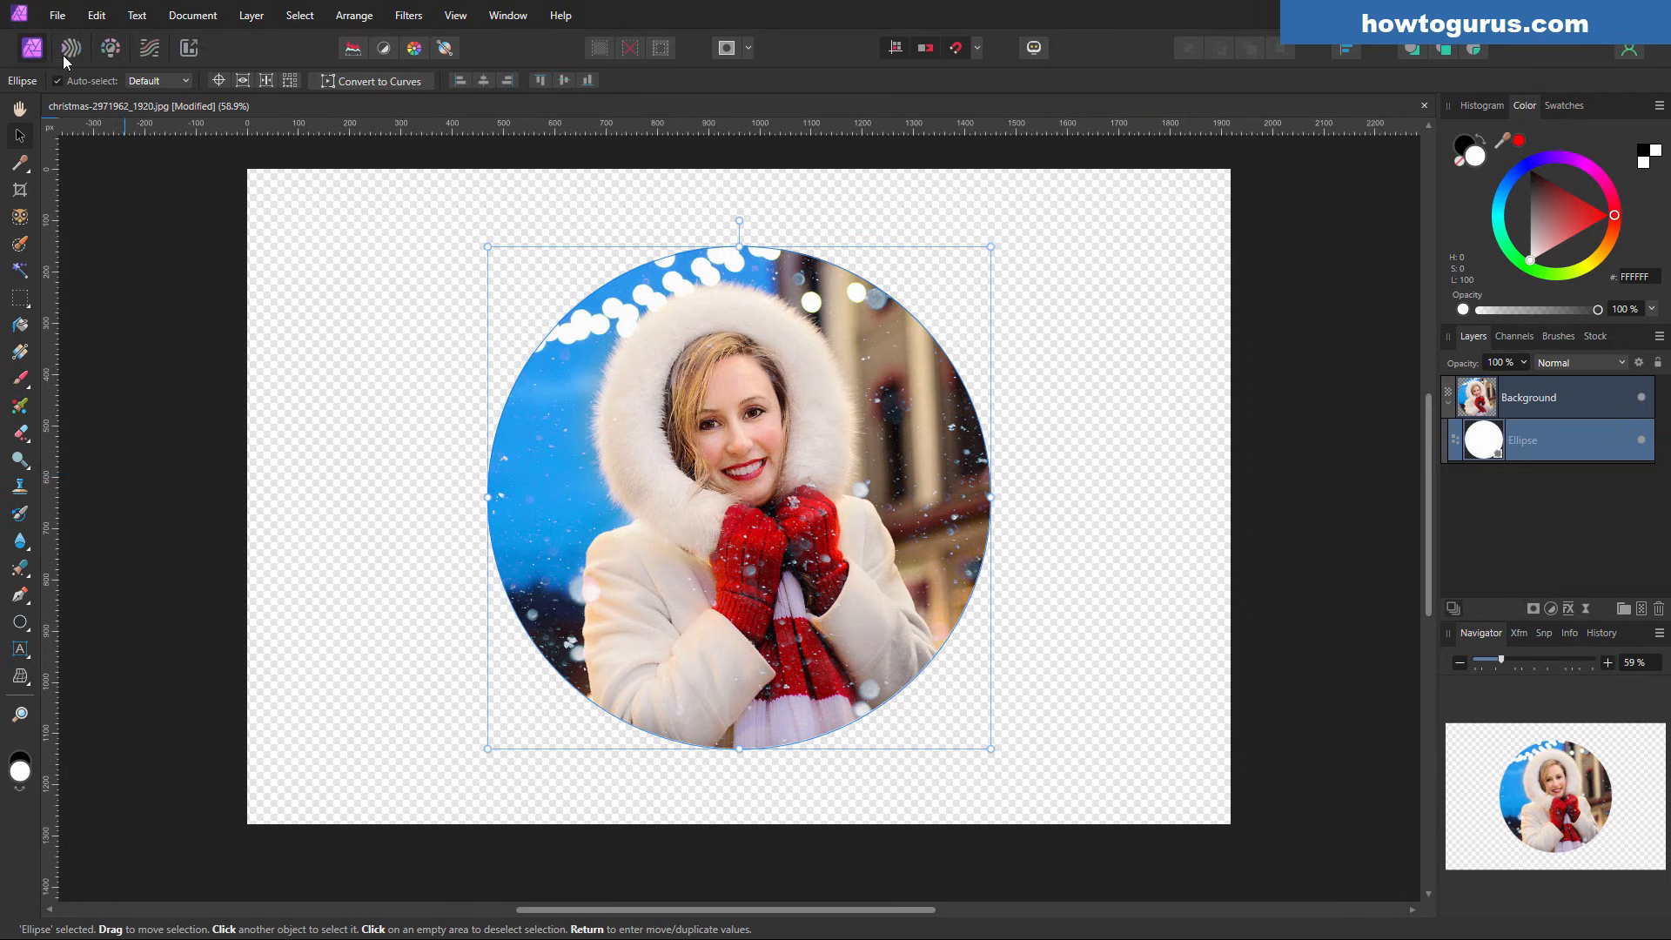
# Step: Open the recent file alberta-2297204_1920.jpg and copy its Background layer into the christmas-2971962_1920.jpg document
pyautogui.click(57, 17)
pyautogui.moveTo(123, 241)
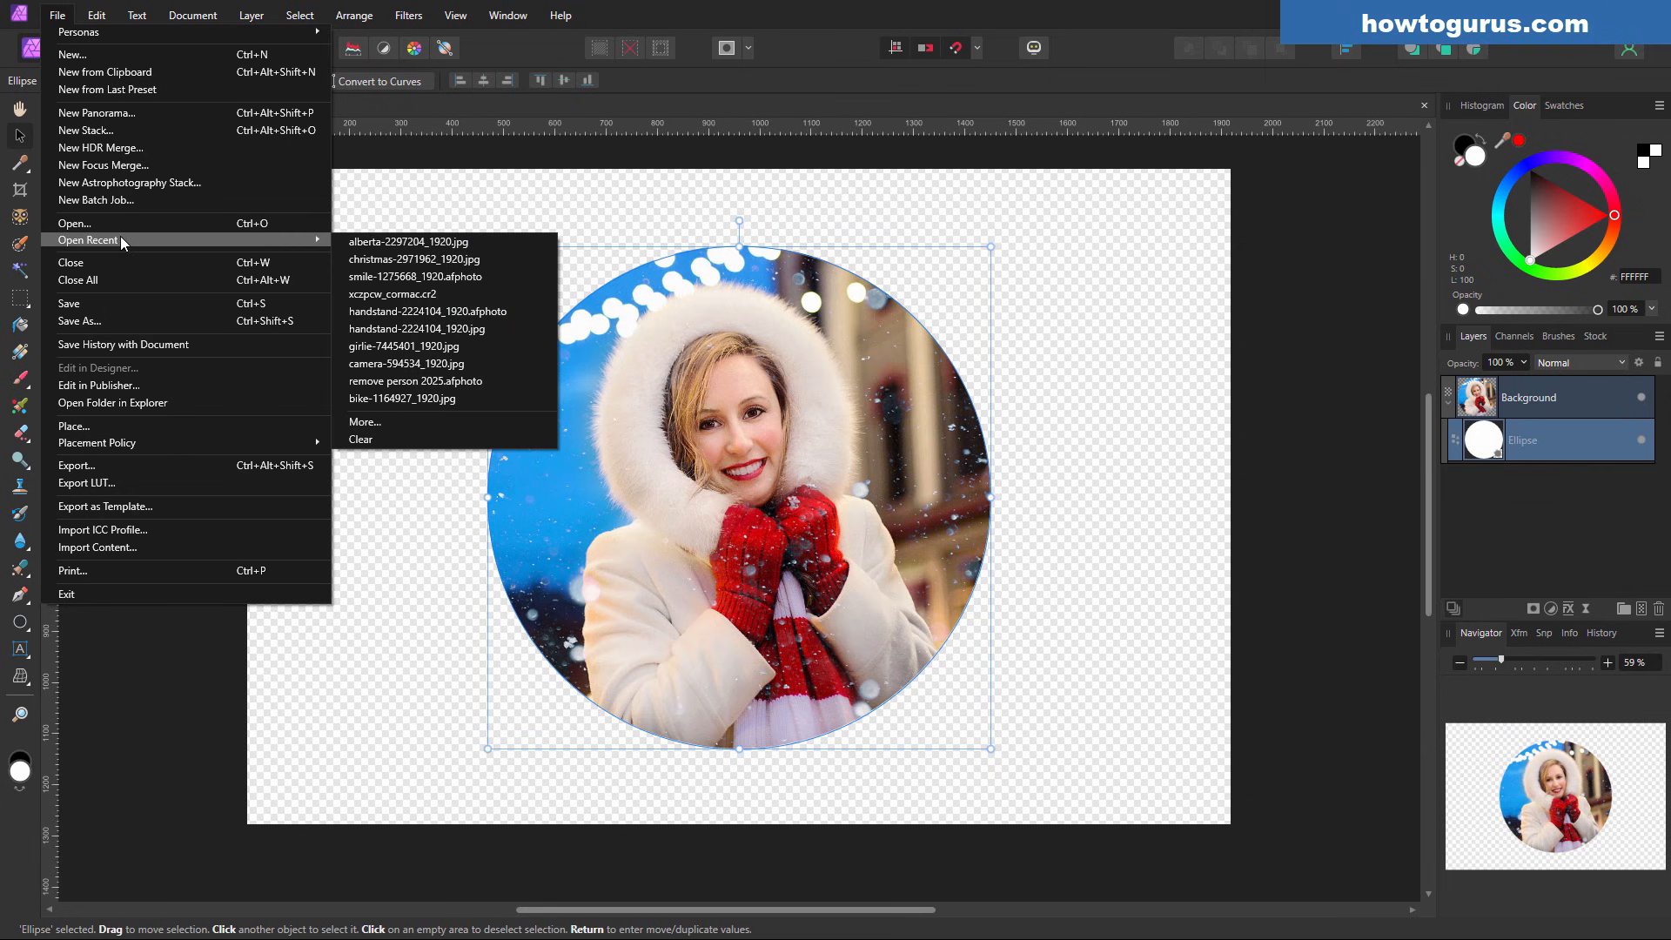
pyautogui.click(383, 258)
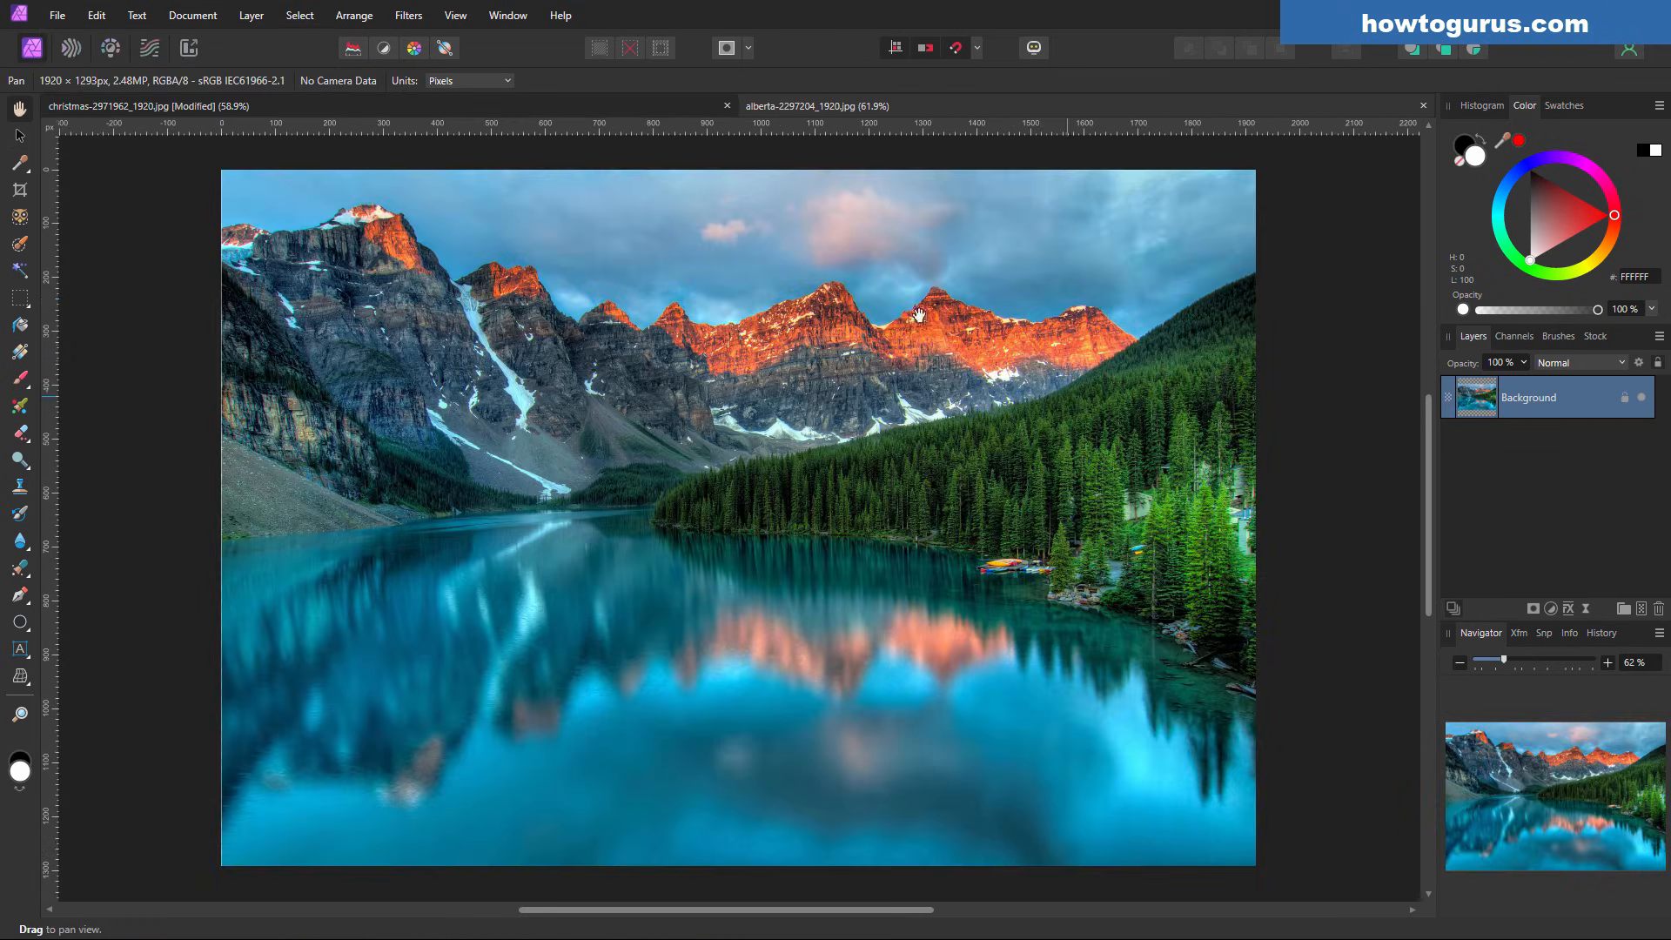
pyautogui.moveTo(985, 104); pyautogui.dragTo(984, 630)
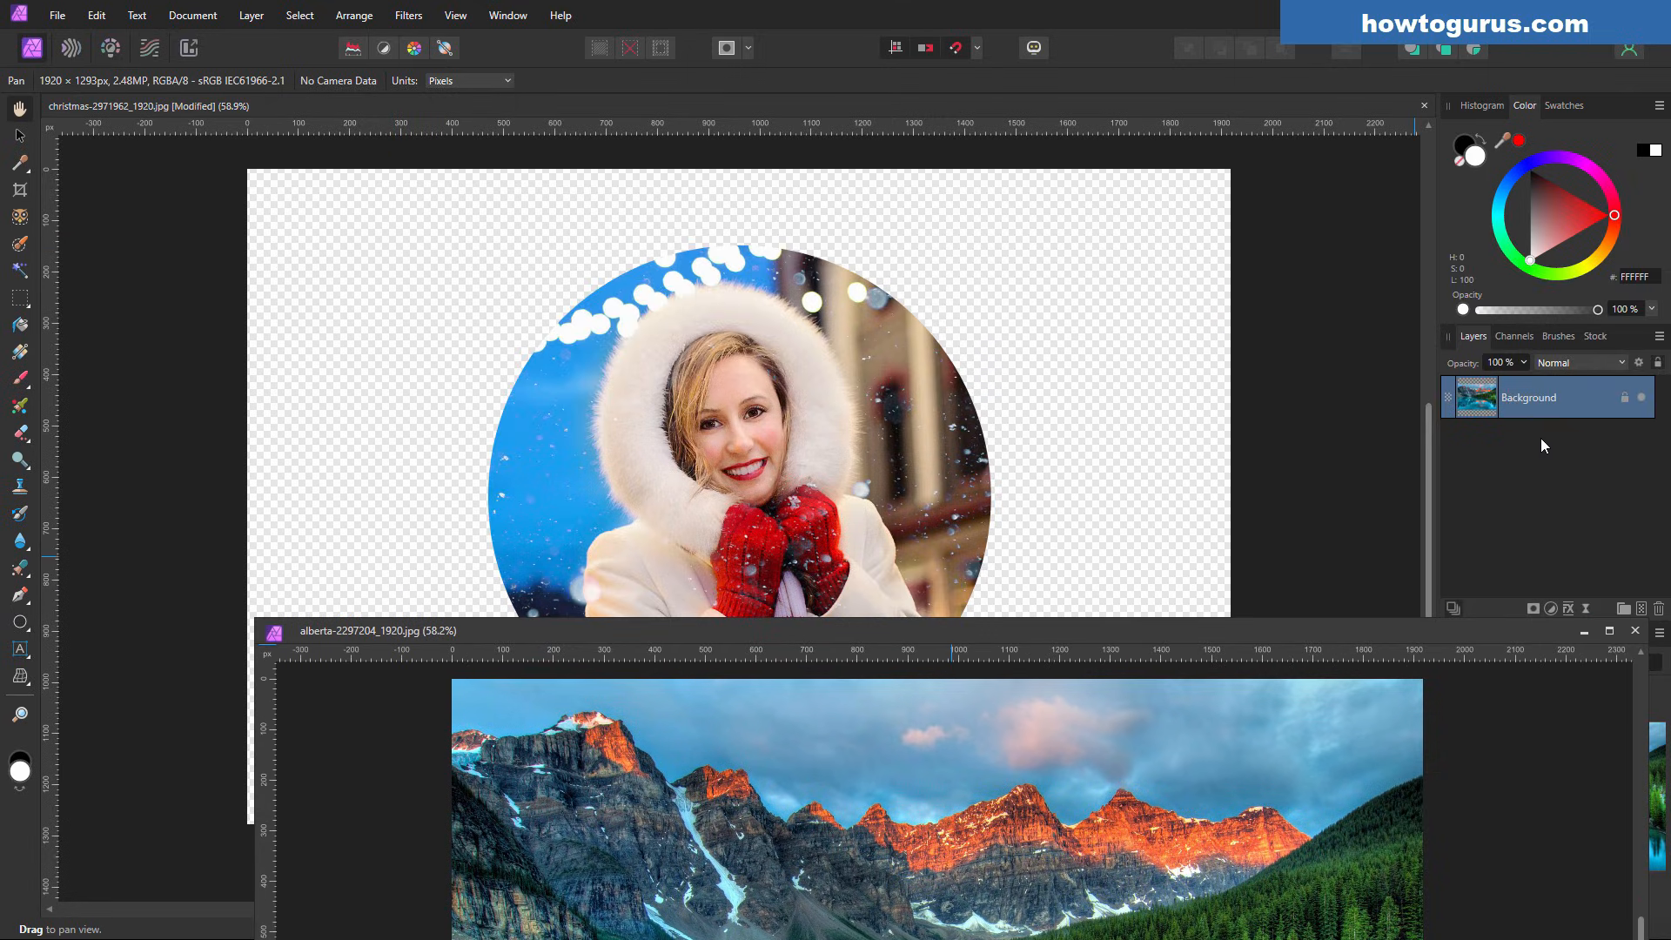
pyautogui.moveTo(1496, 409); pyautogui.dragTo(861, 427)
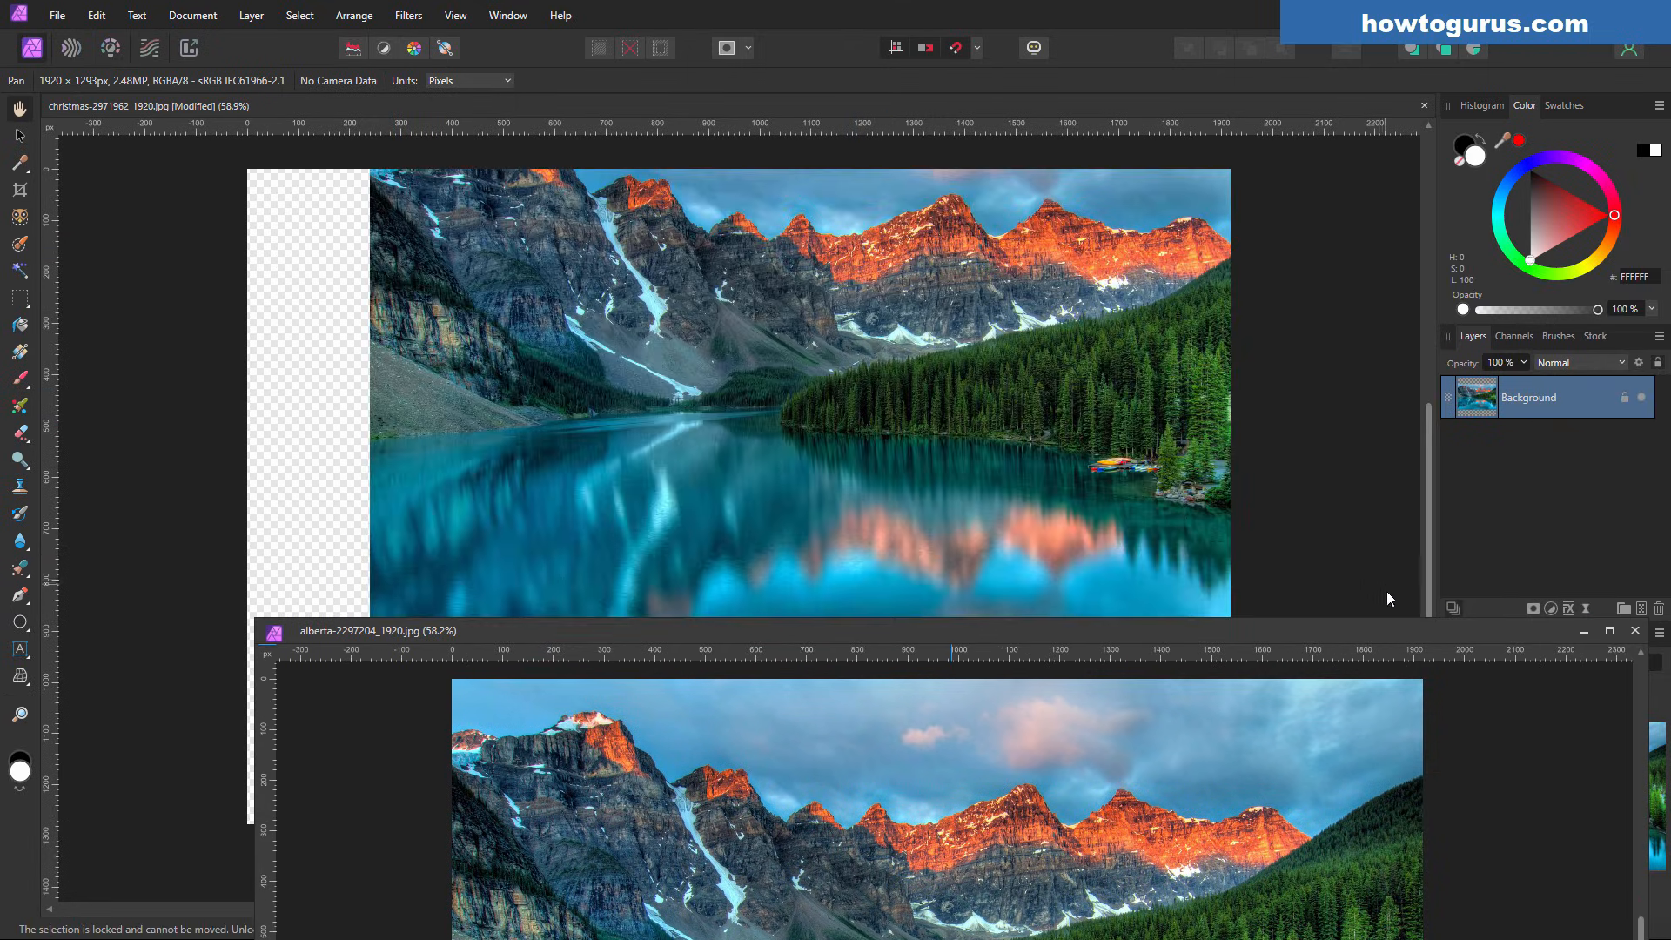
pyautogui.click(1280, 421)
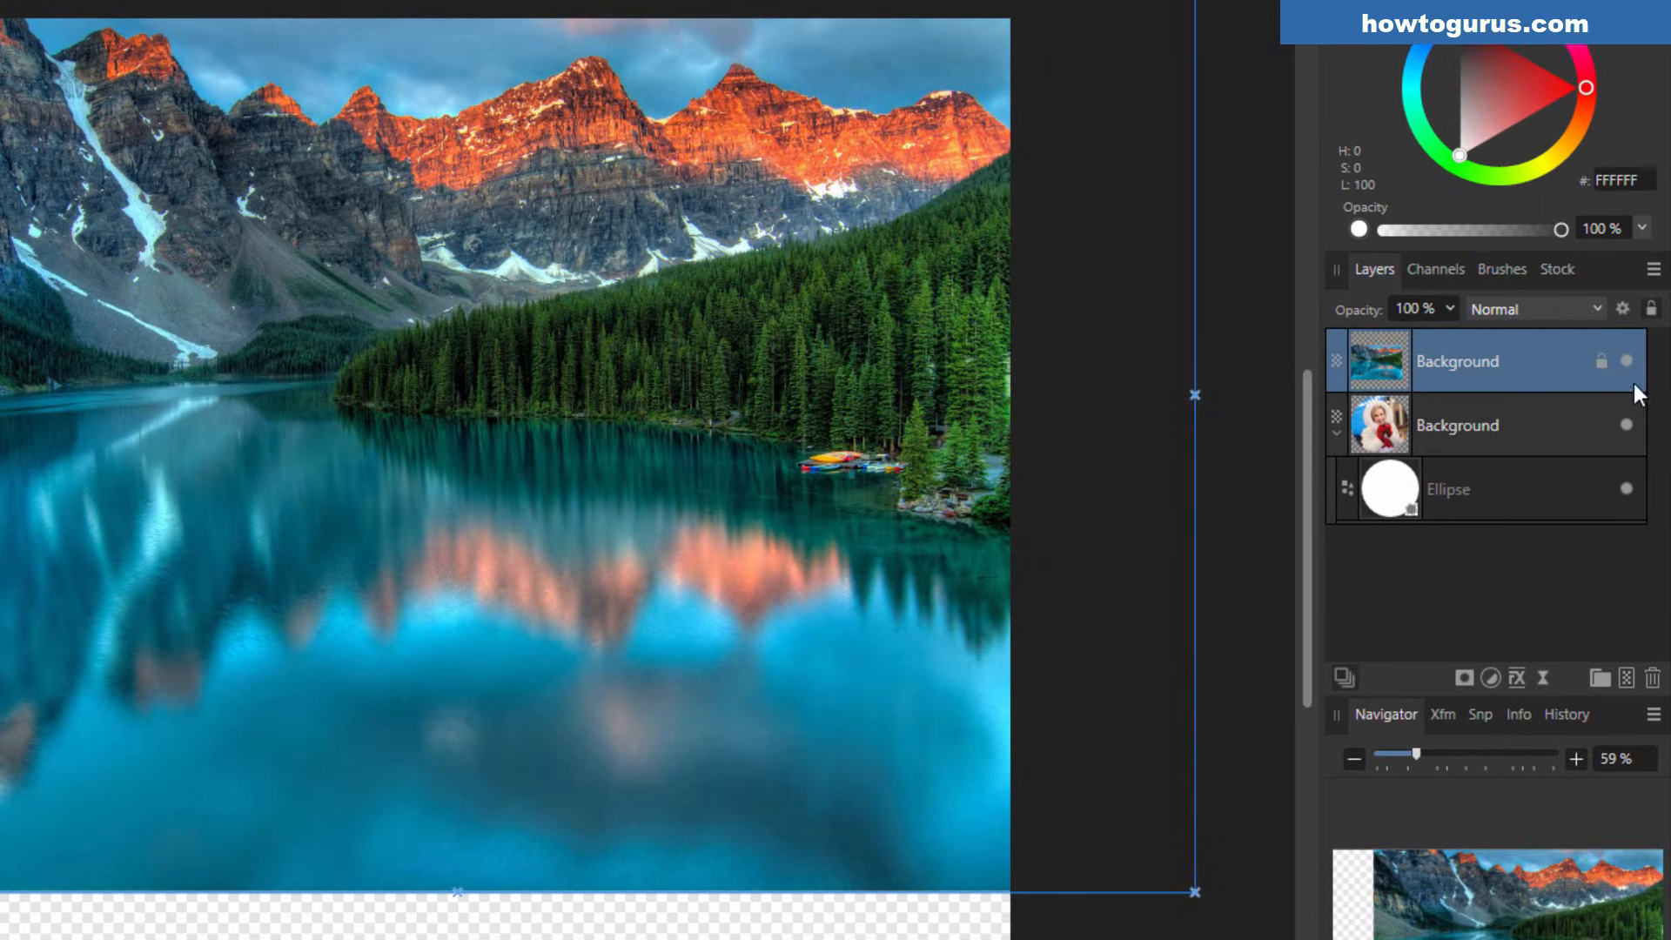
# Step: Unlock the lake layer, place it beneath the masked portrait layer, and align it to fill the canvas
pyautogui.click(1601, 366)
pyautogui.moveTo(1564, 348); pyautogui.dragTo(1555, 514)
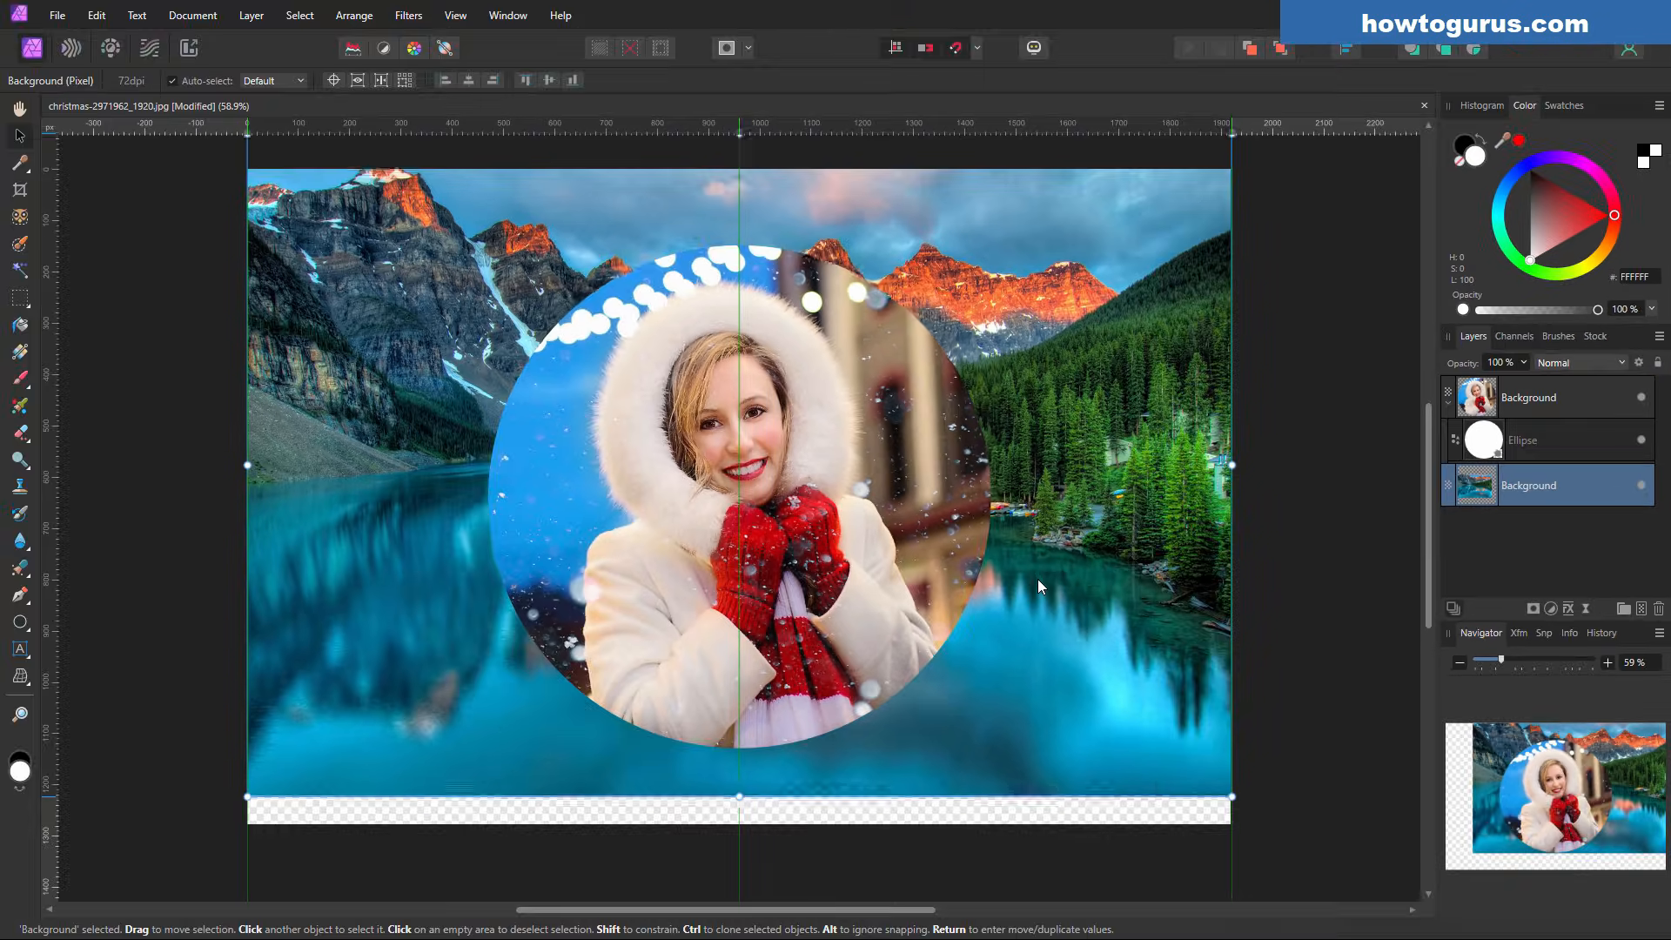
pyautogui.moveTo(1037, 578); pyautogui.dragTo(1036, 607)
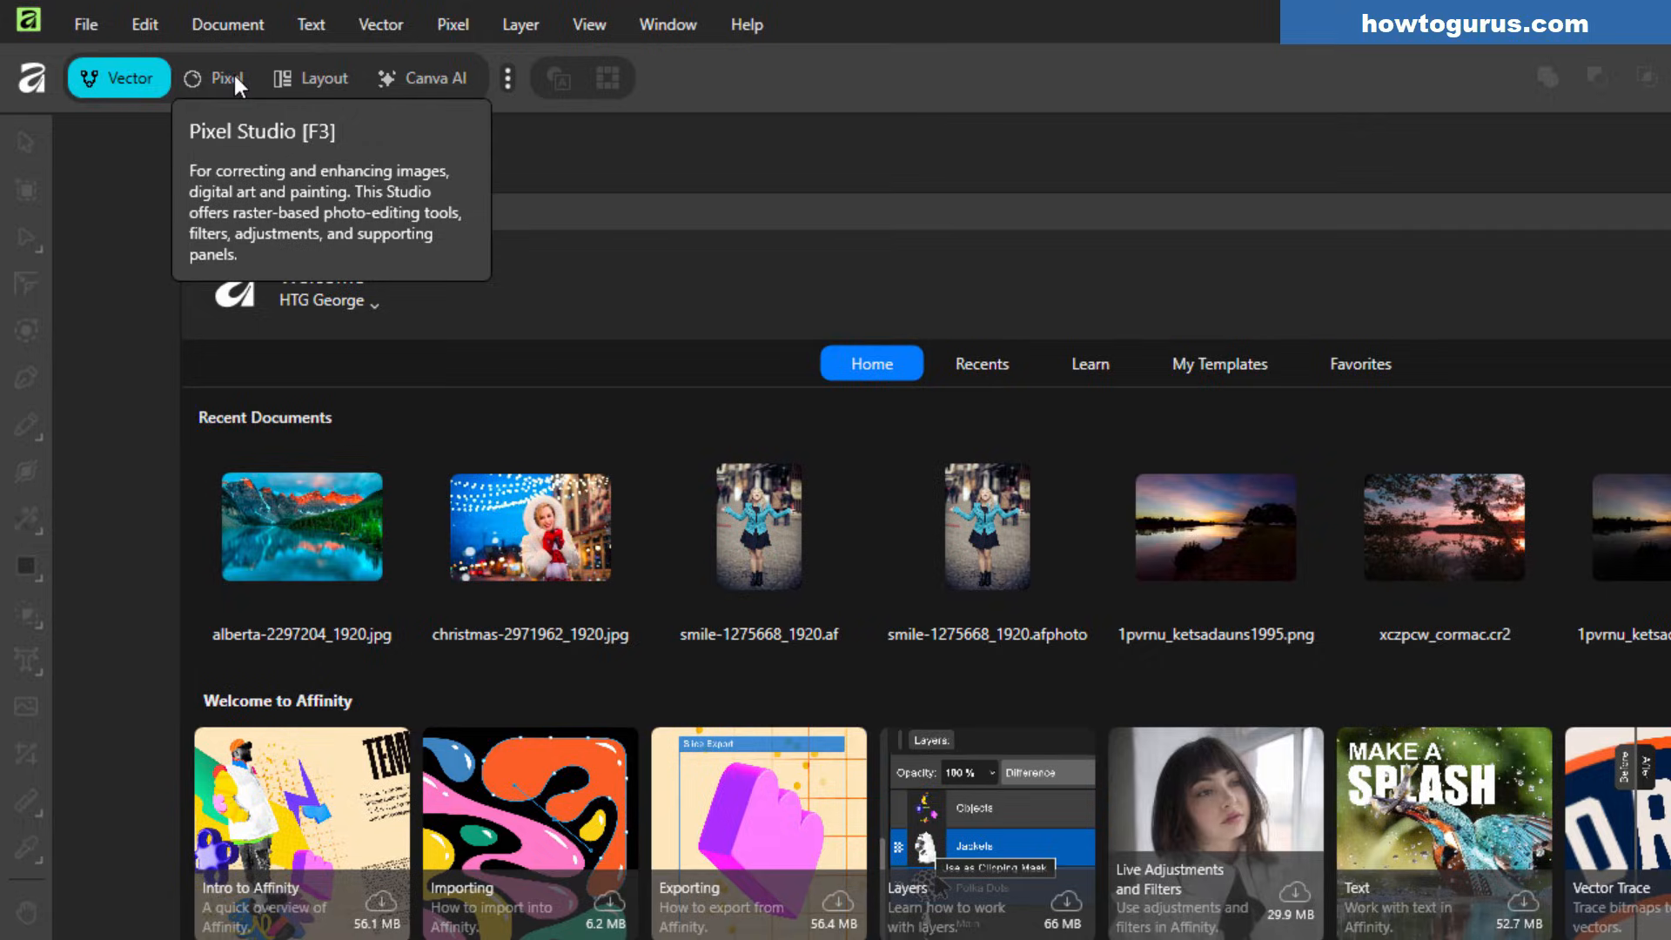
# Step: Switch to the new Affinity app's Pixel studio, open christmas-2971962_1920.jpg and unlock its Background layer
pyautogui.click(531, 545)
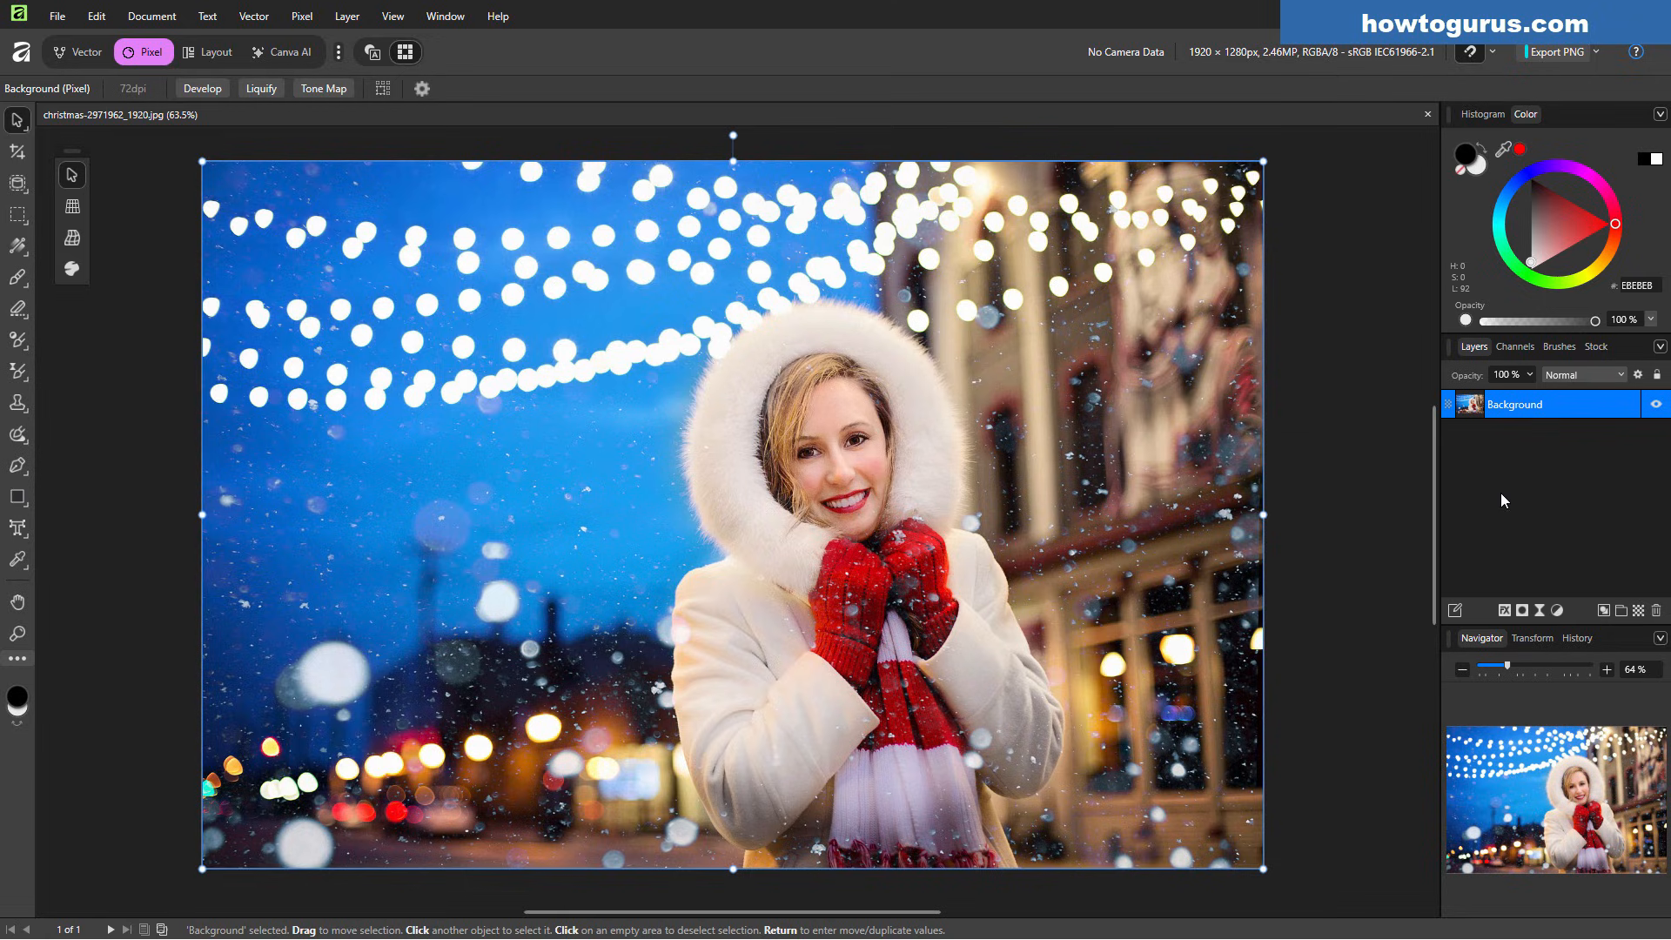
pyautogui.click(1632, 406)
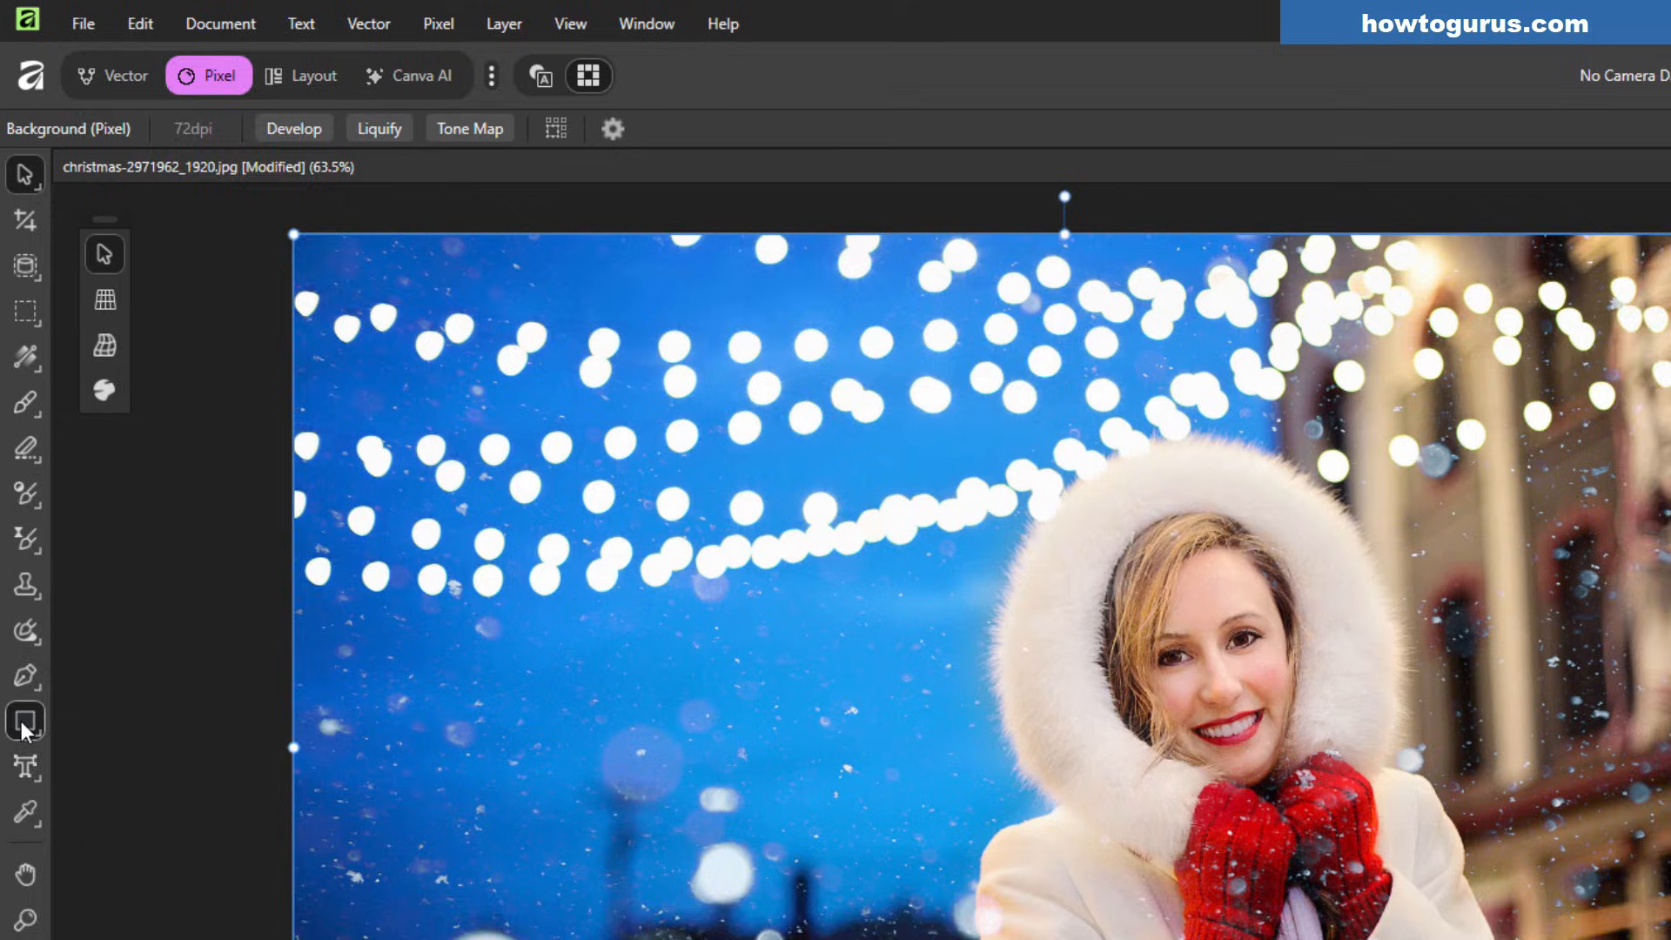
# Step: Draw a large perfect circle over the photo with the Ellipse Tool and center it on the canvas
pyautogui.click(18, 496)
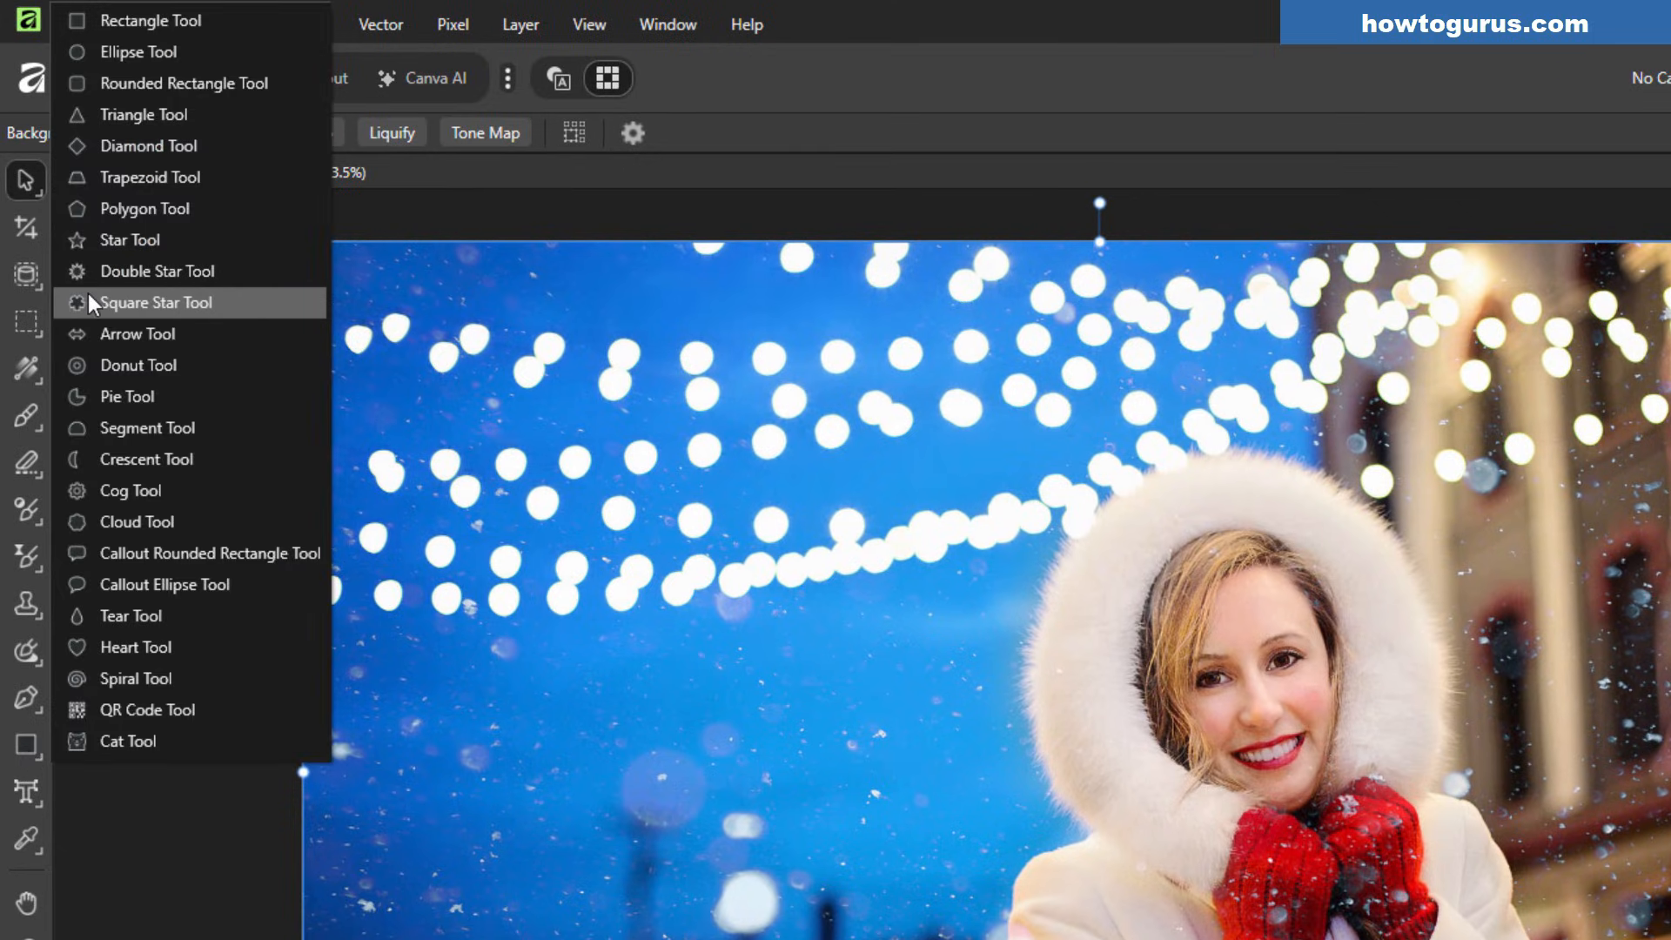
pyautogui.click(138, 52)
pyautogui.moveTo(696, 387); pyautogui.dragTo(849, 593)
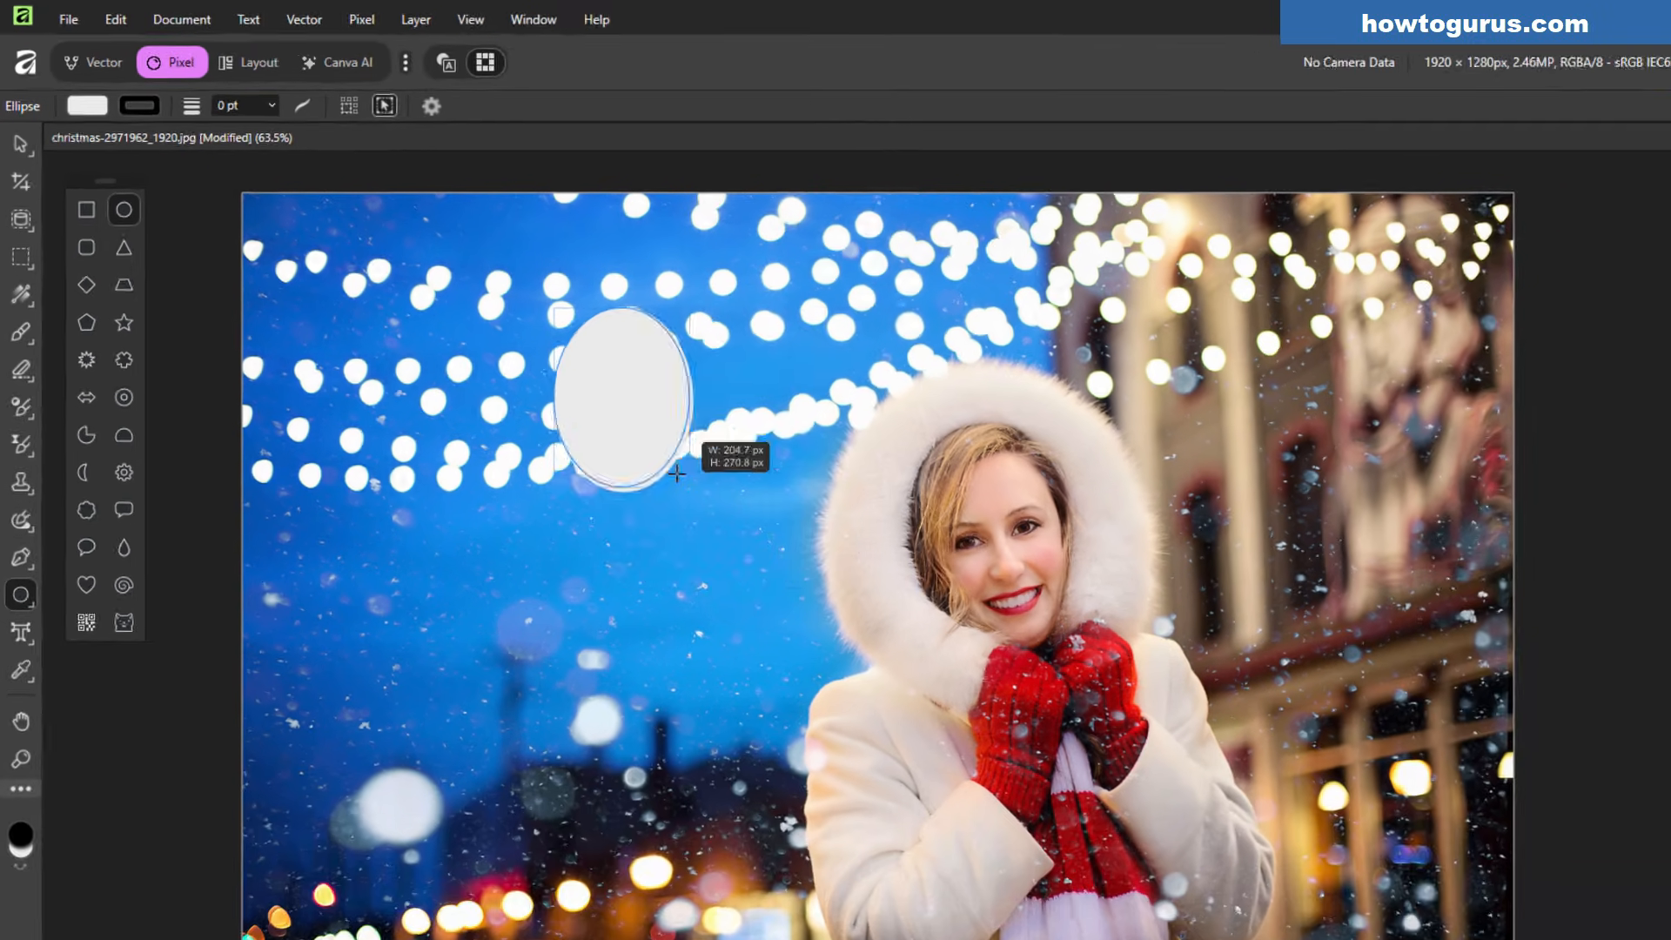
pyautogui.moveTo(676, 475); pyautogui.dragTo(632, 638)
pyautogui.press('shift')
pyautogui.moveTo(527, 533); pyautogui.dragTo(1026, 824)
pyautogui.click(16, 122)
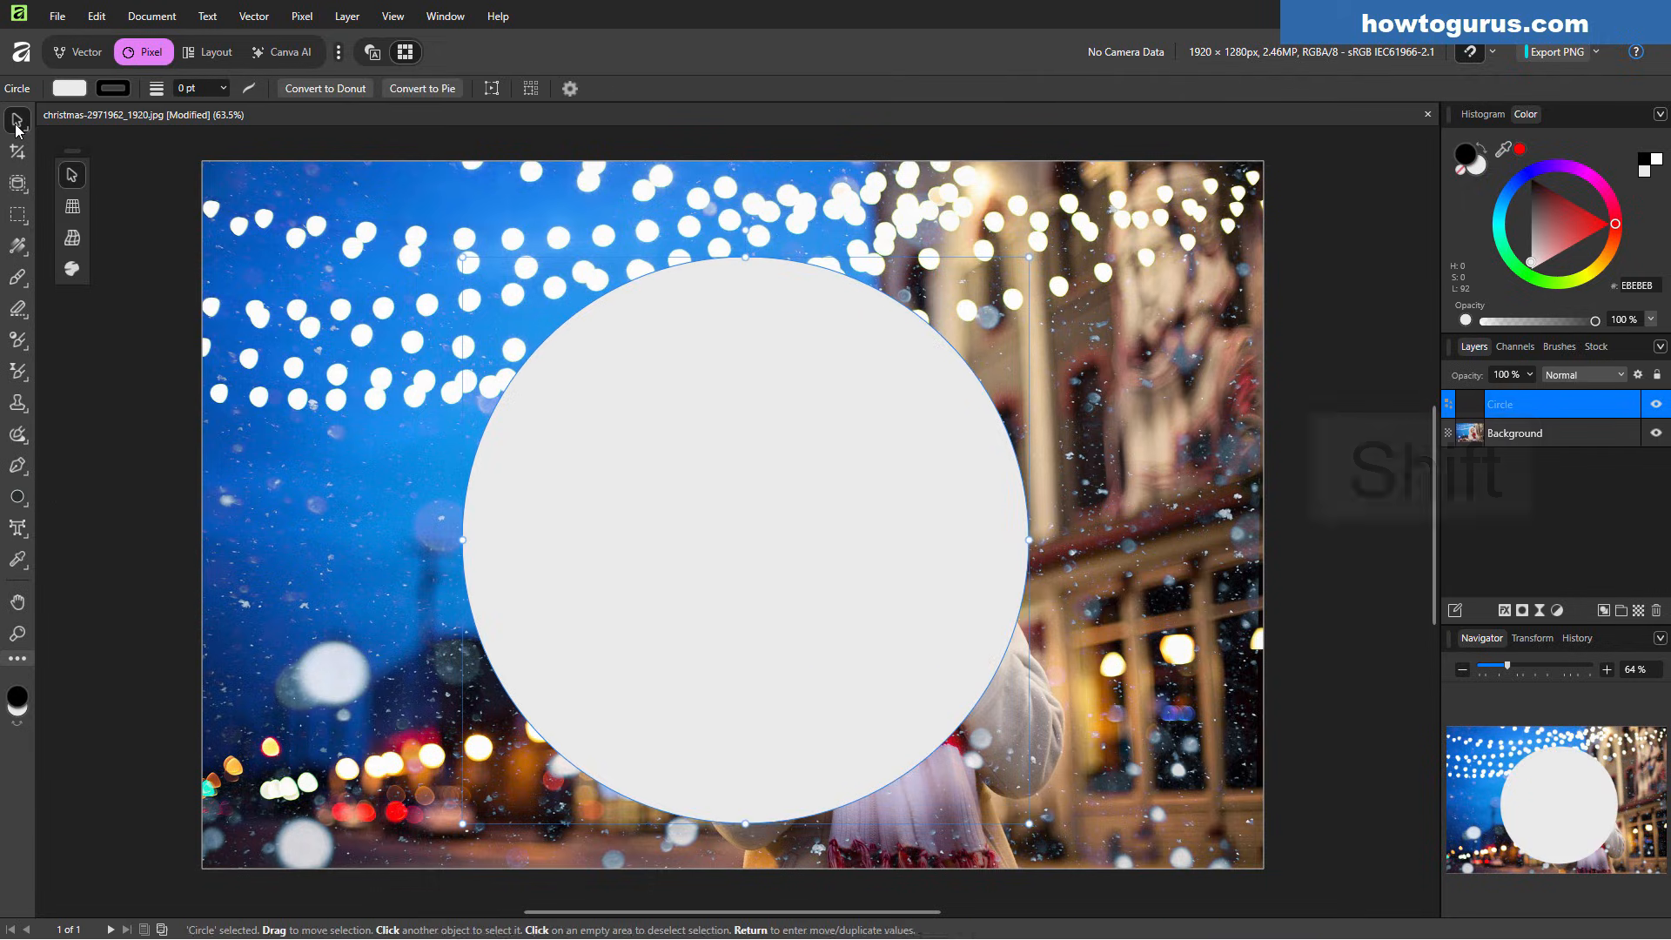
pyautogui.moveTo(727, 559); pyautogui.dragTo(710, 543)
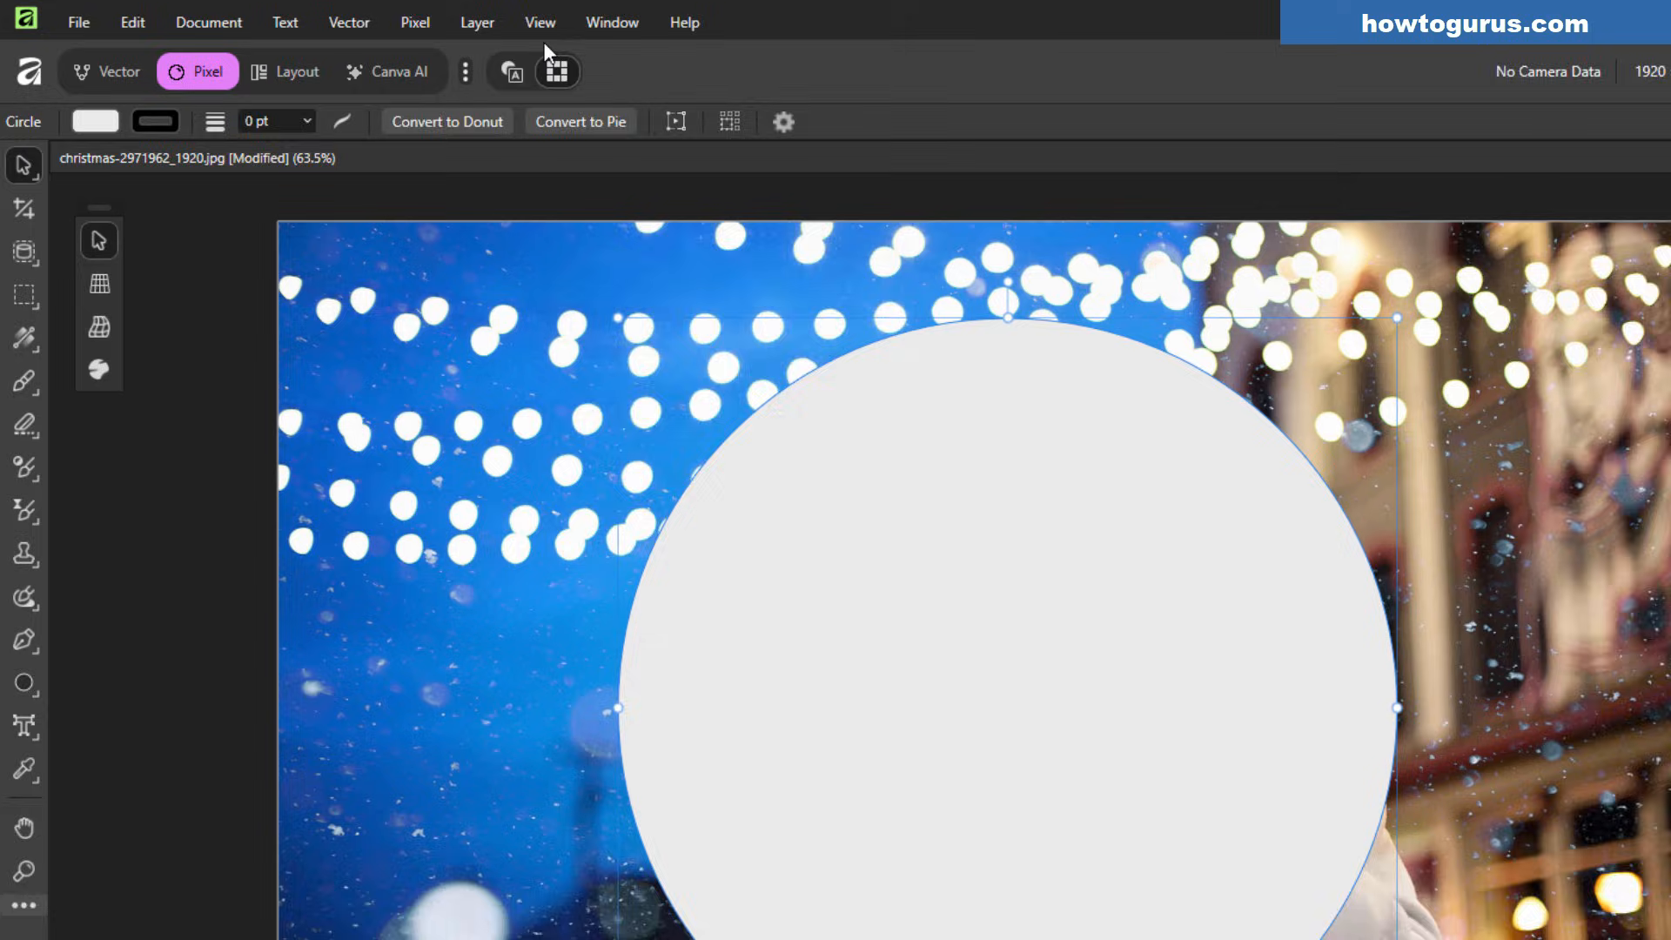
# Step: Check in the snapping settings that snapping is enabled
pyautogui.click(540, 26)
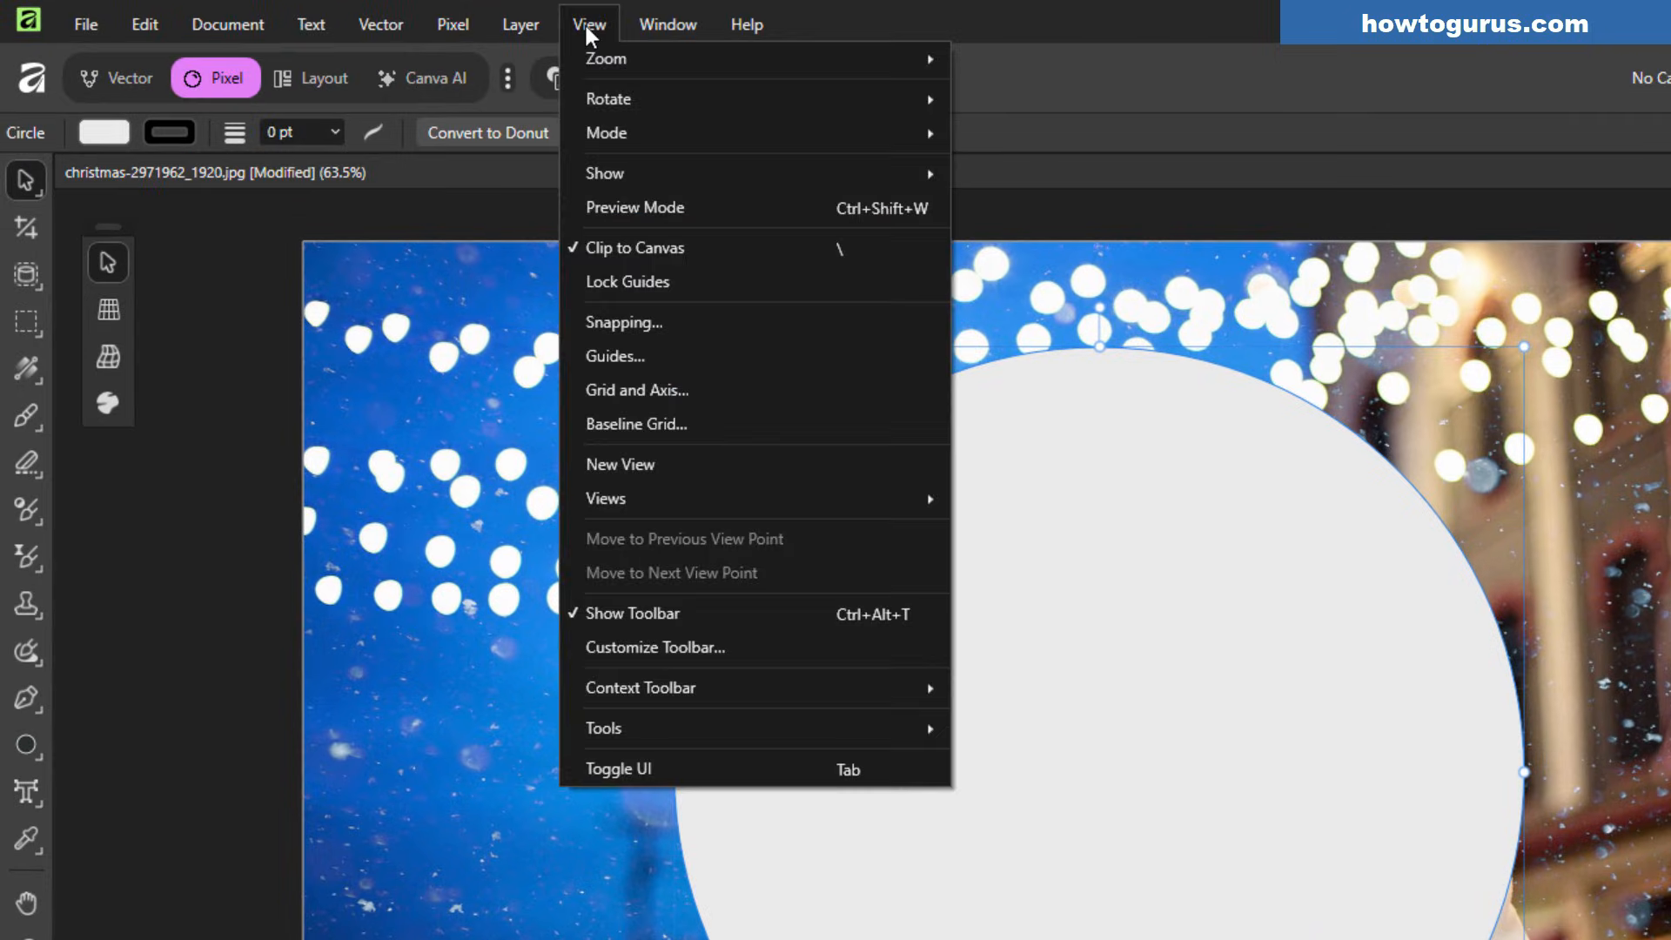
pyautogui.click(675, 324)
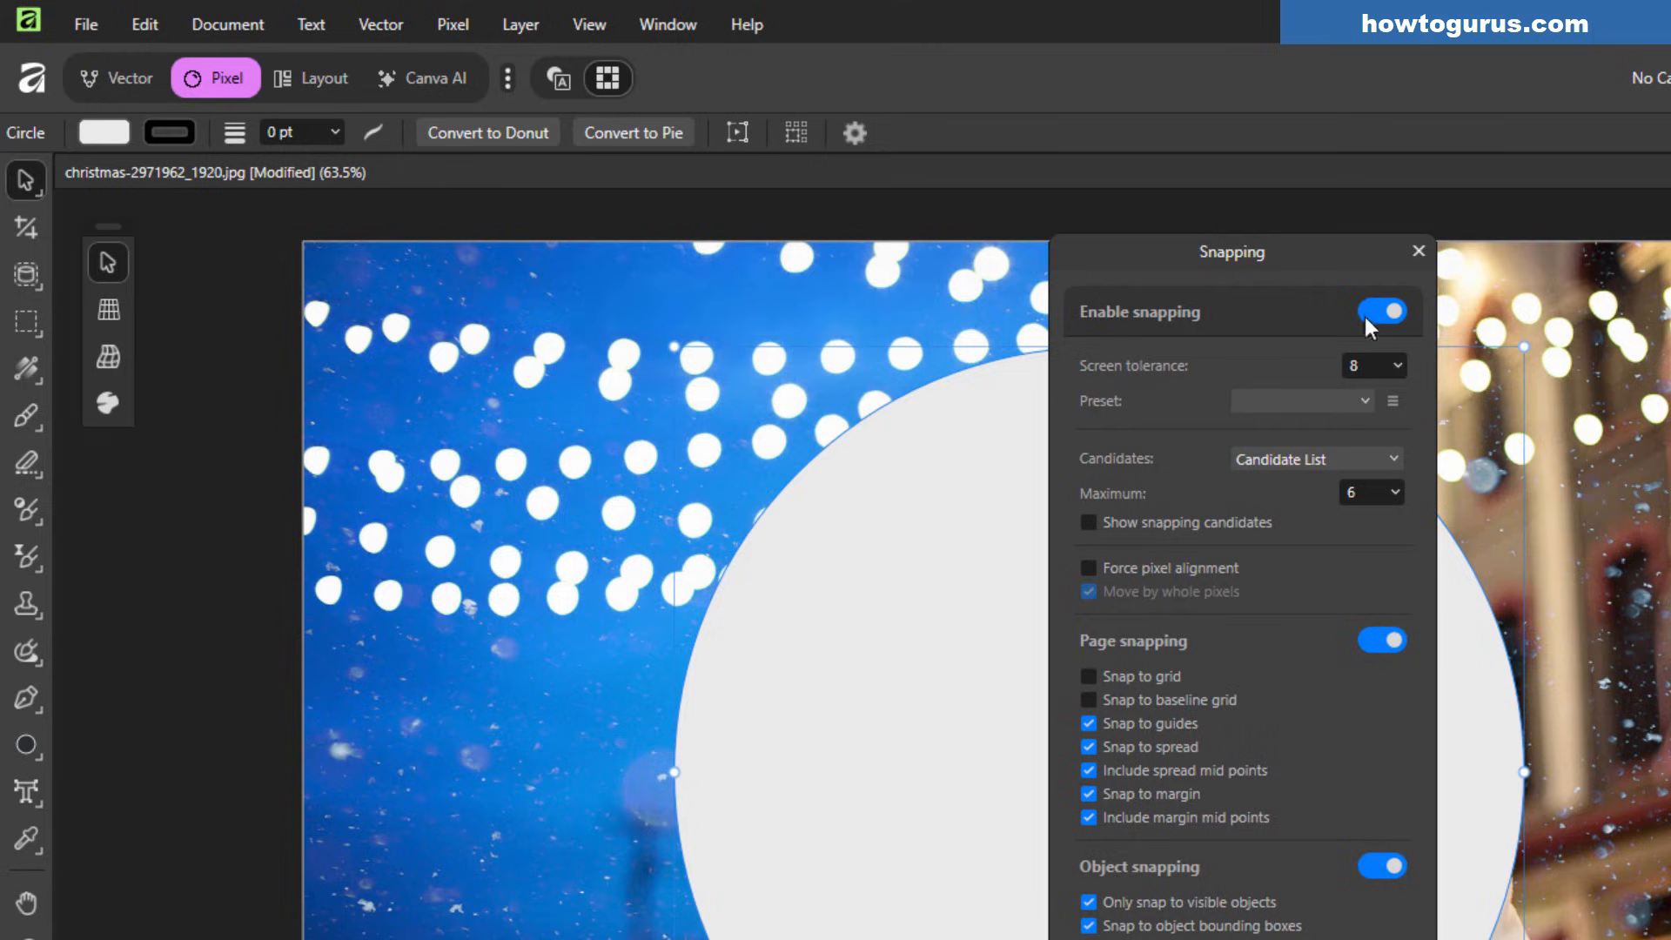
pyautogui.click(1418, 251)
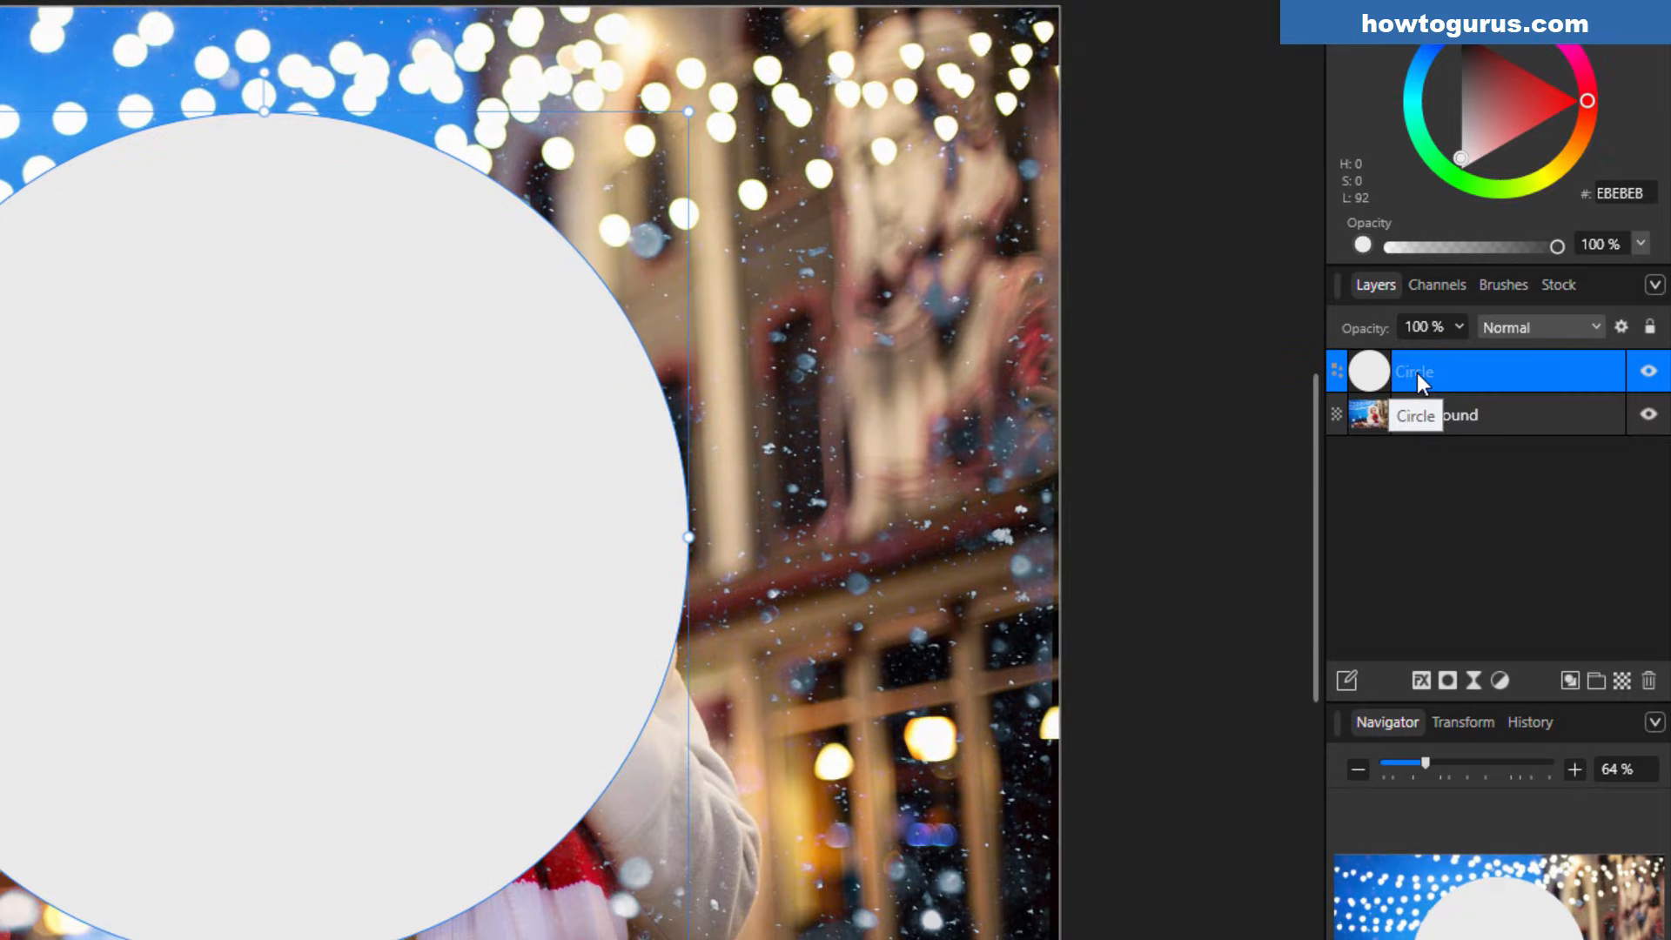
# Step: Turn the Circle layer into a clipping mask on the Background photo and expand the layer to reveal the mask
pyautogui.rightClick(1471, 371)
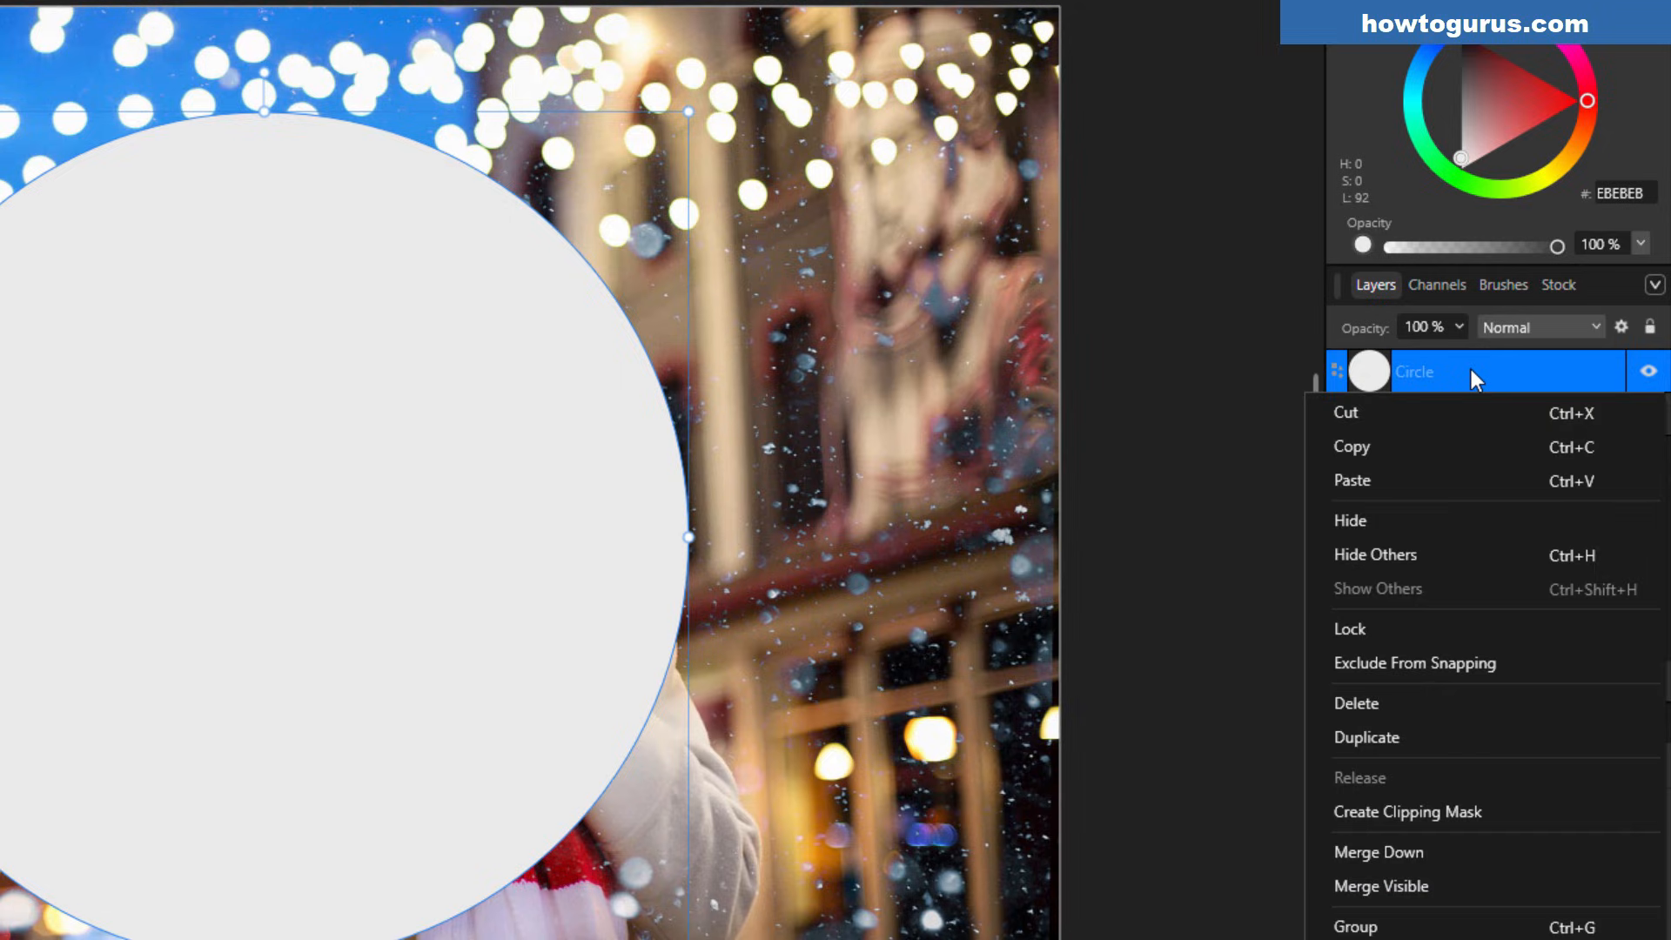
pyautogui.click(1432, 808)
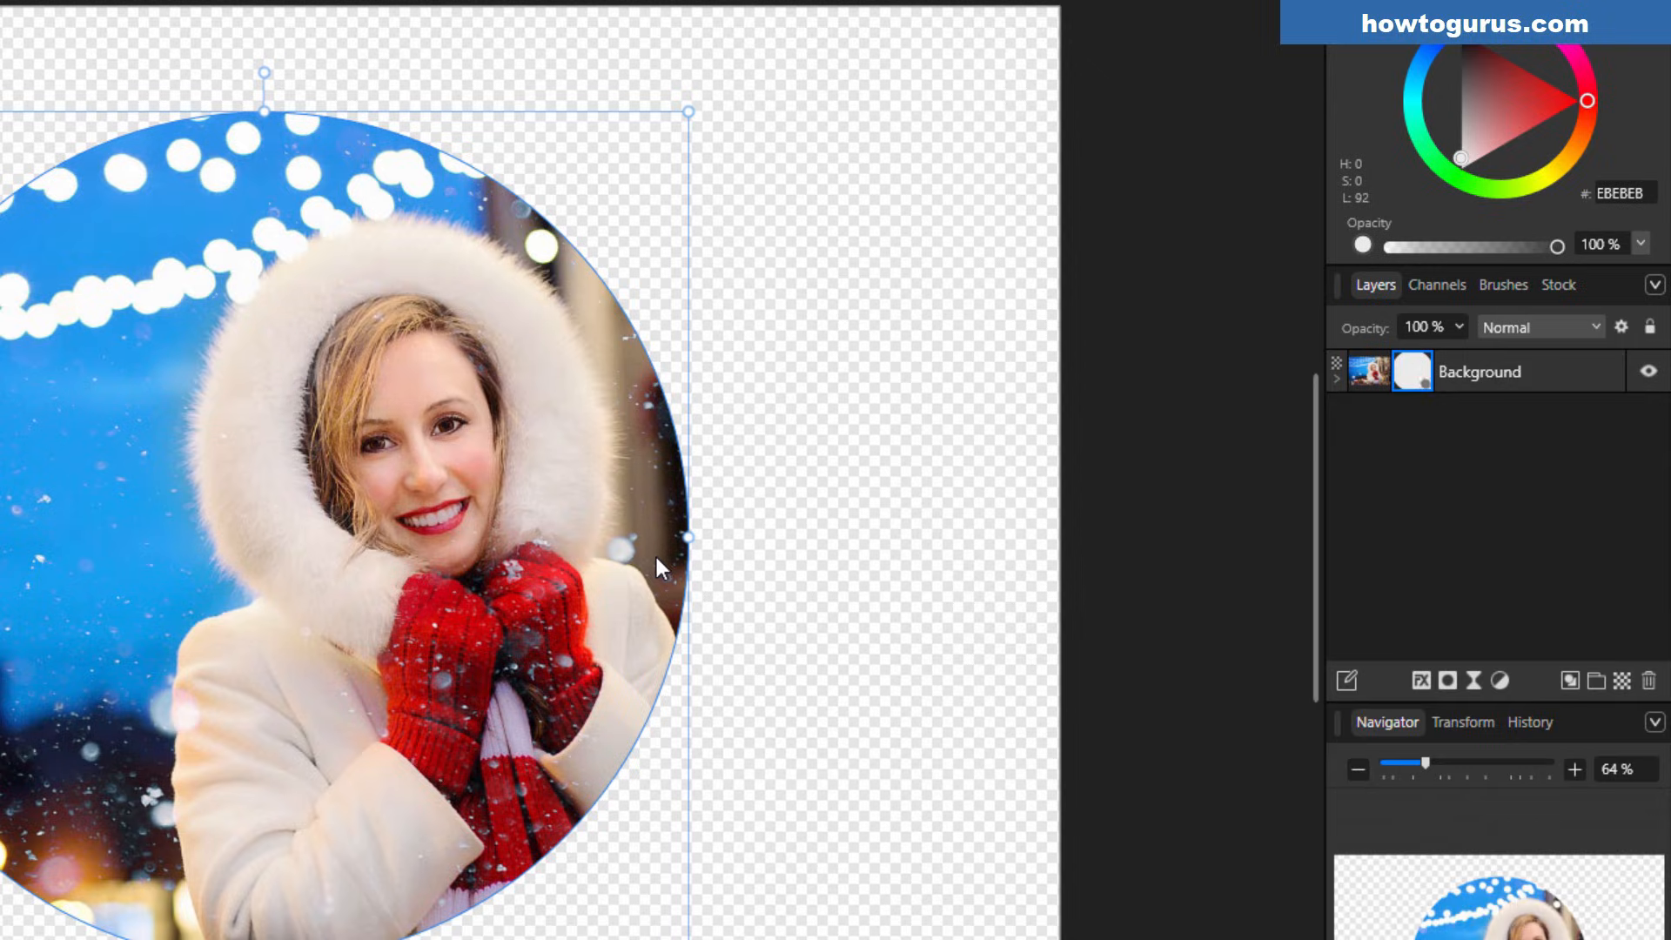
pyautogui.click(1337, 379)
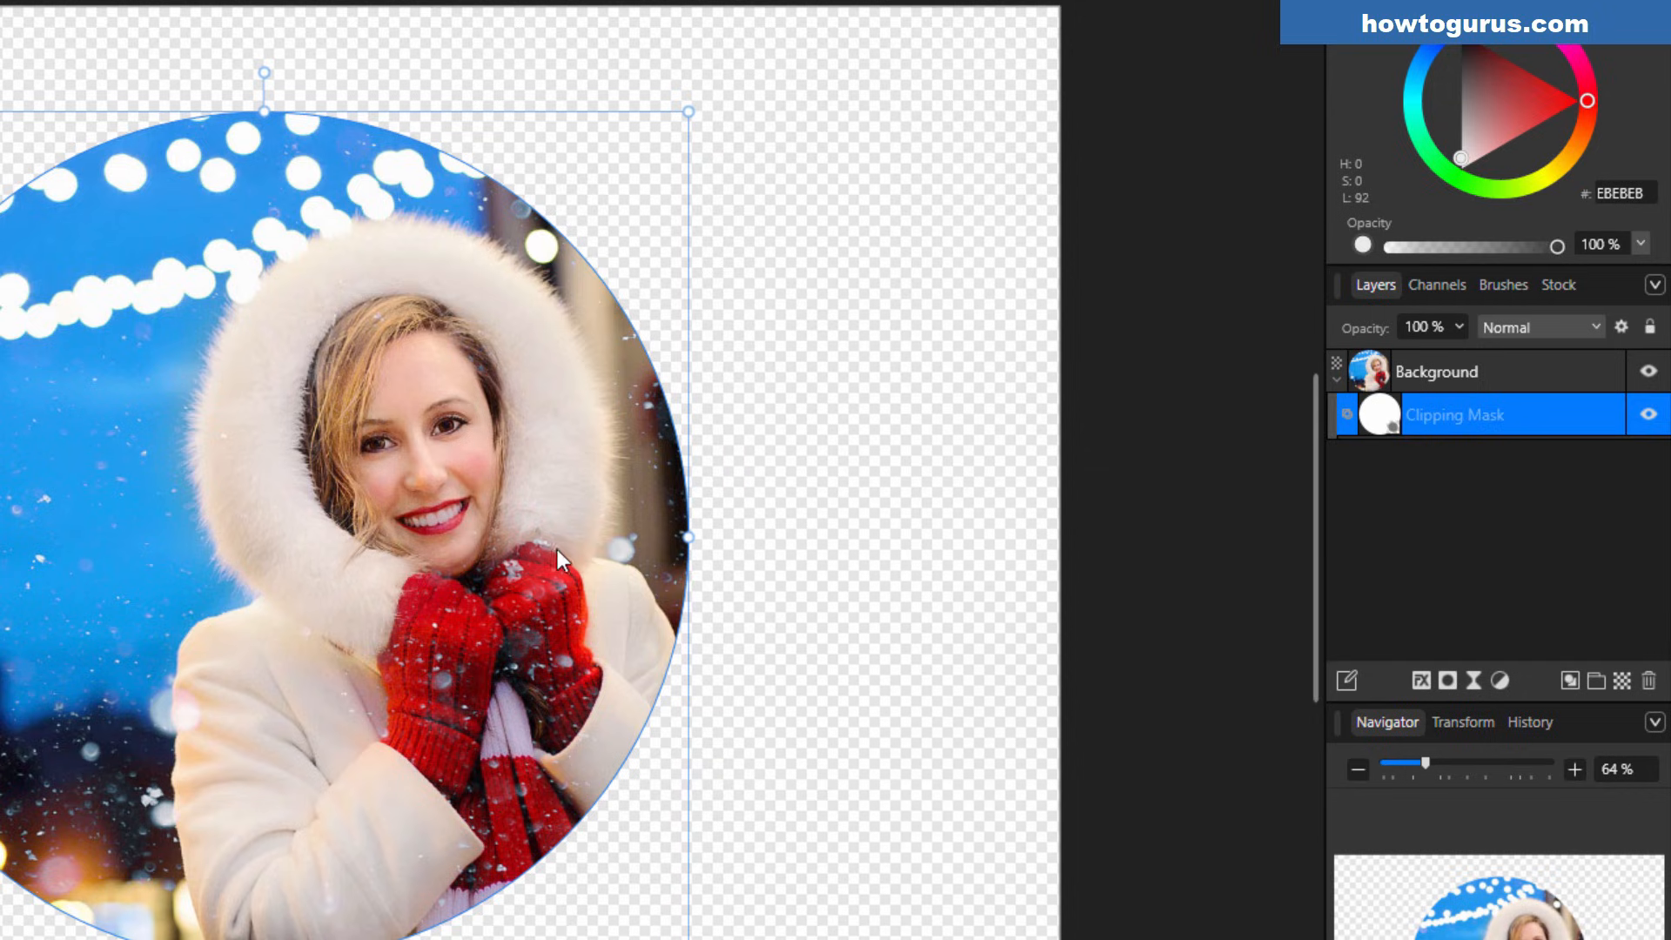
# Step: Reposition the clipping mask to frame the woman, and move the whole masked Background layer to the center of the canvas
pyautogui.moveTo(396, 616); pyautogui.dragTo(515, 639)
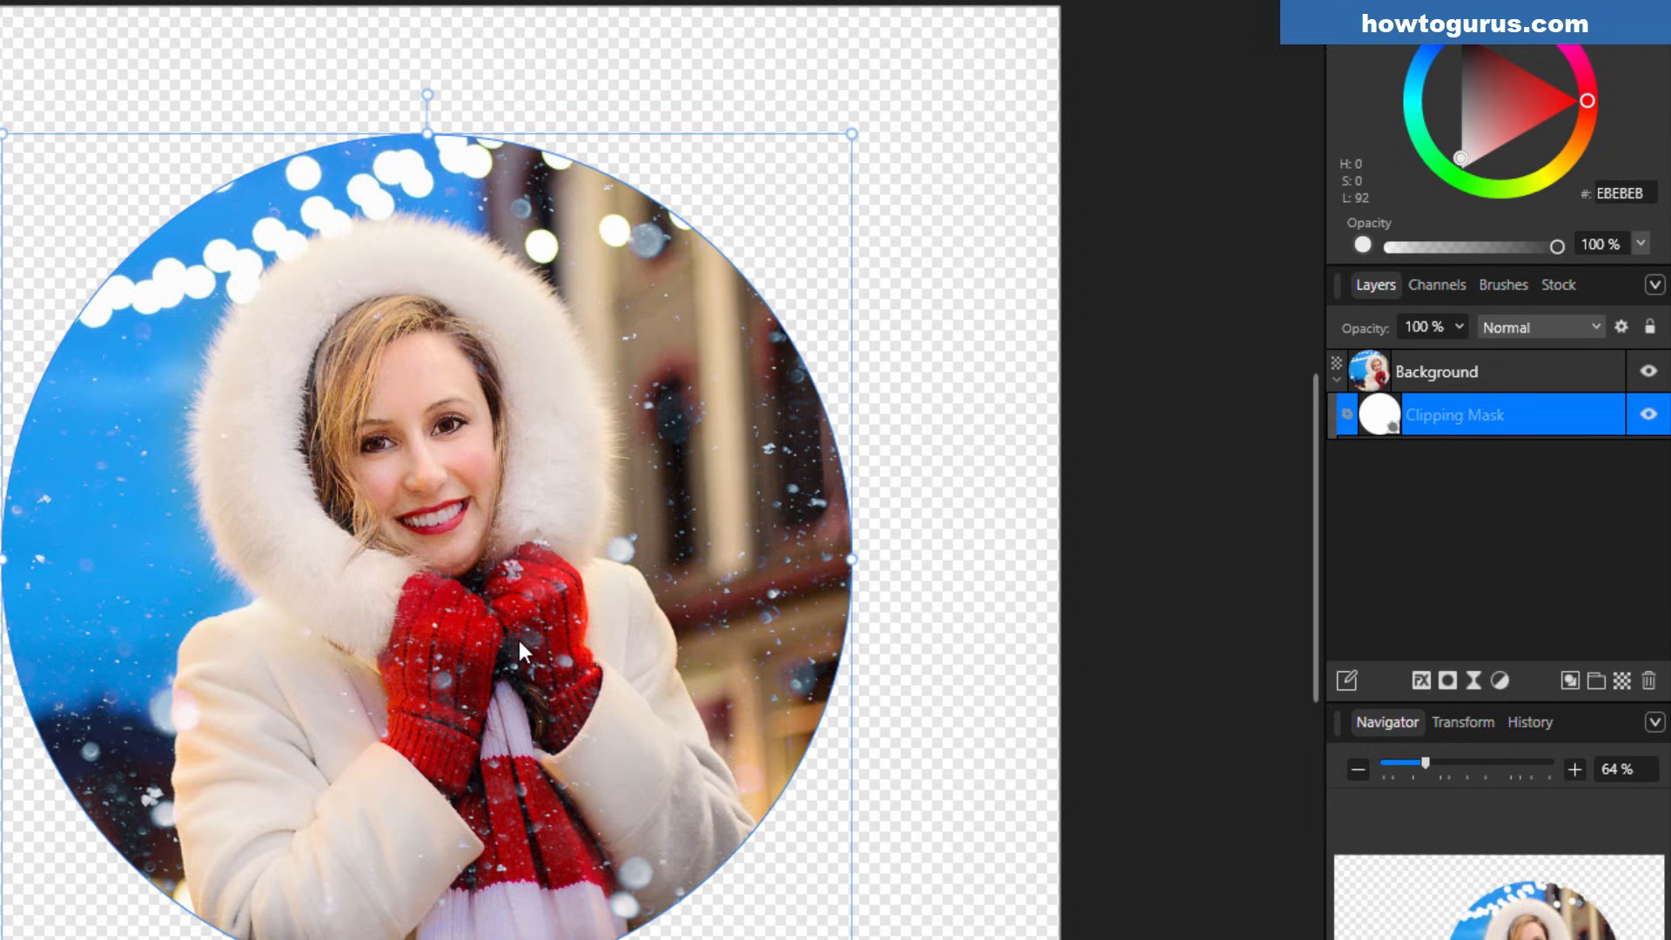
pyautogui.click(1373, 380)
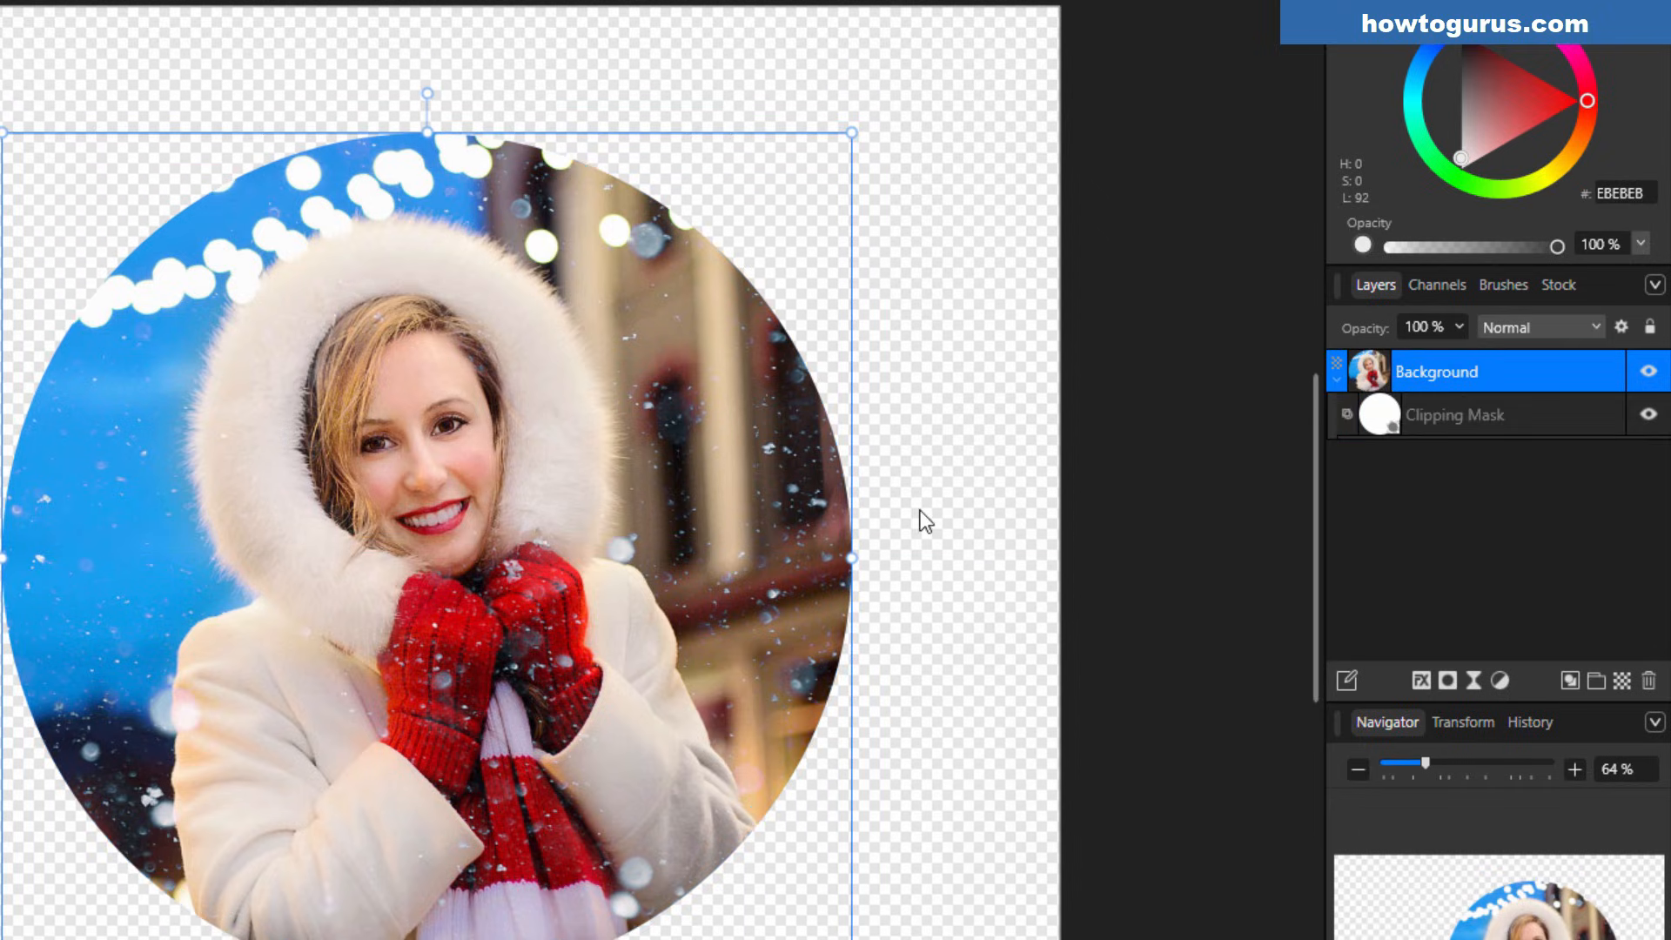
pyautogui.moveTo(707, 638); pyautogui.dragTo(576, 613)
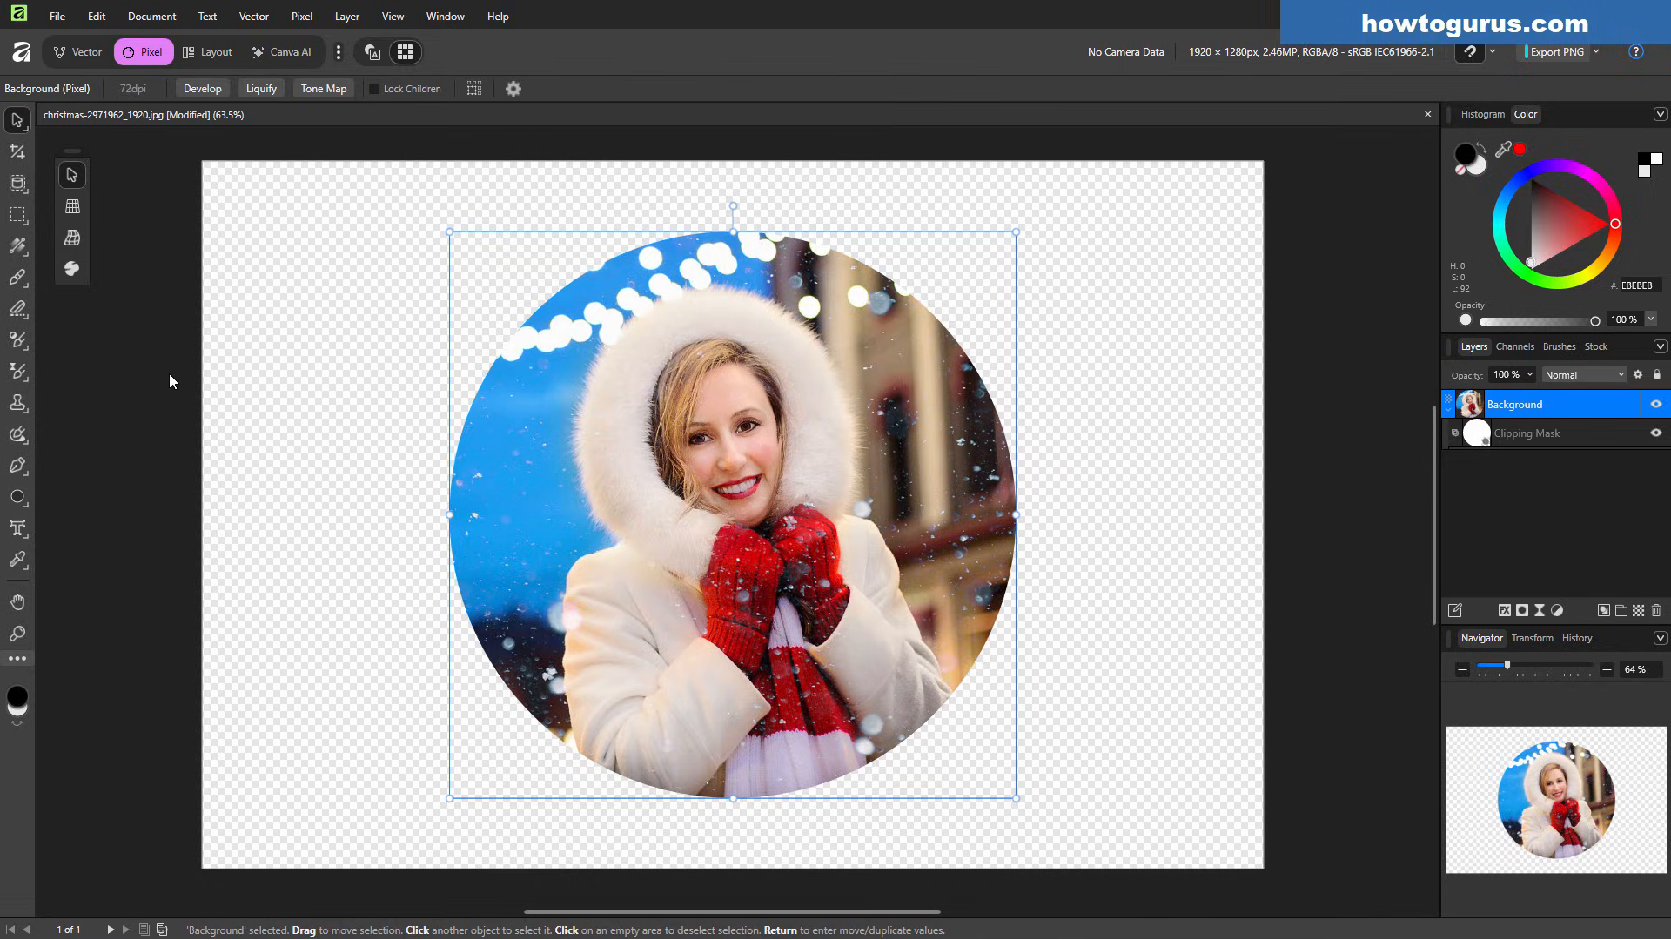
# Step: Open the recent file alberta-2297204_1920.jpg in a floating window and copy its Background layer into the christmas-2971962_1920.jpg document
pyautogui.click(56, 19)
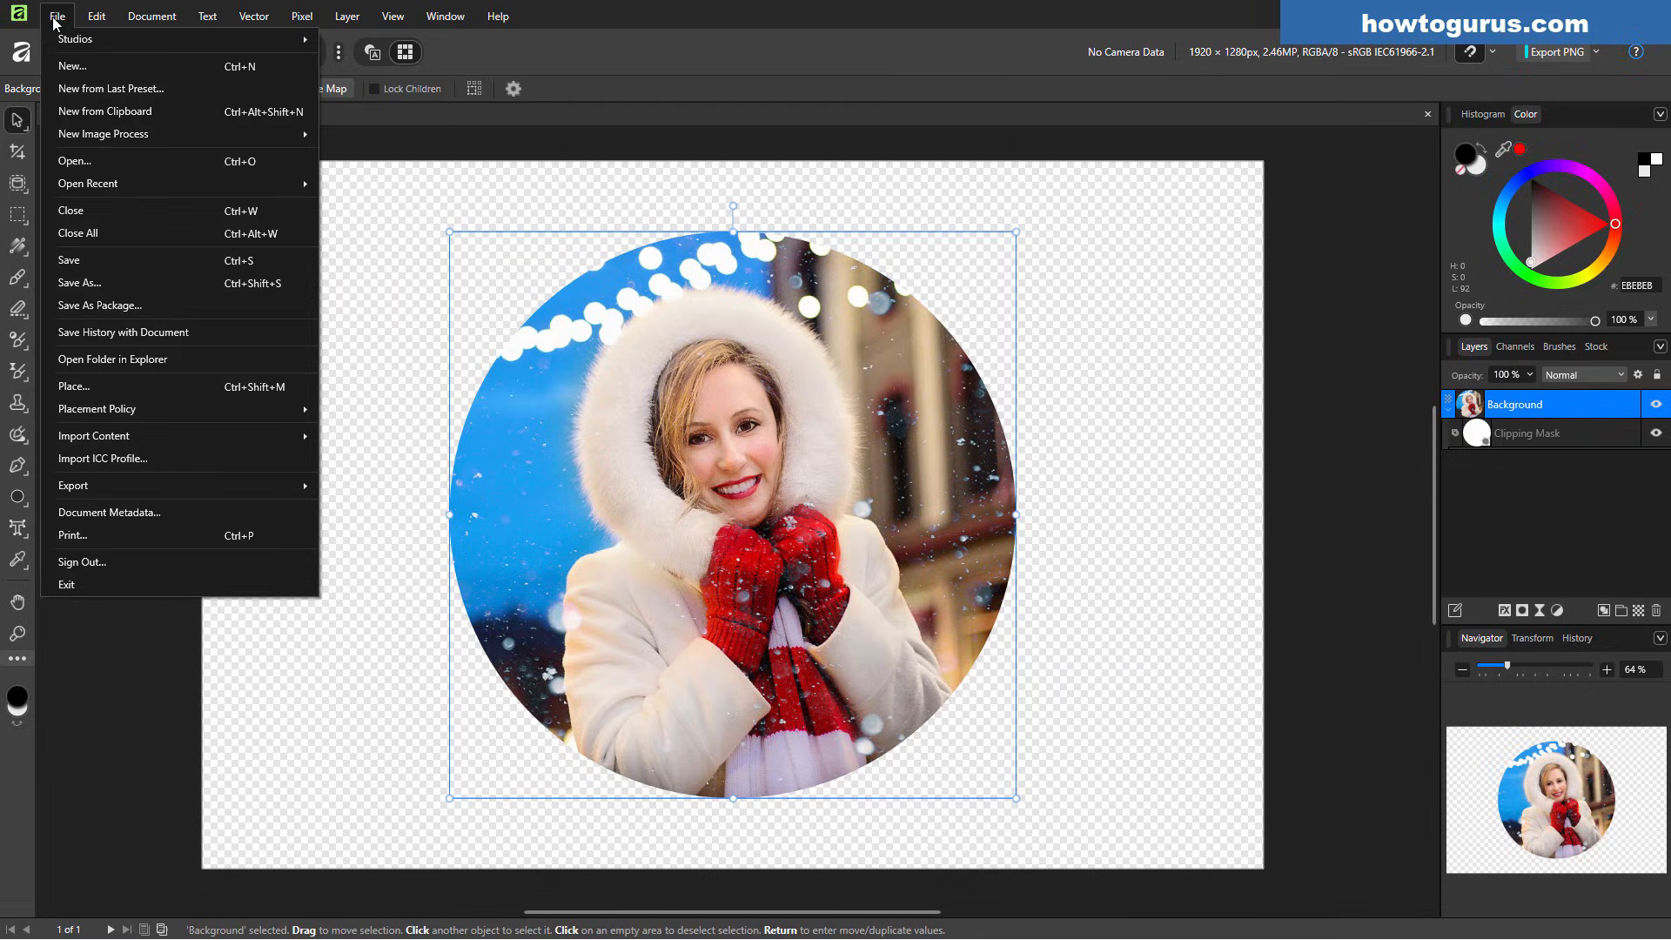
pyautogui.moveTo(137, 179)
pyautogui.click(369, 204)
pyautogui.moveTo(874, 114); pyautogui.dragTo(879, 576)
pyautogui.moveTo(1521, 409); pyautogui.dragTo(998, 364)
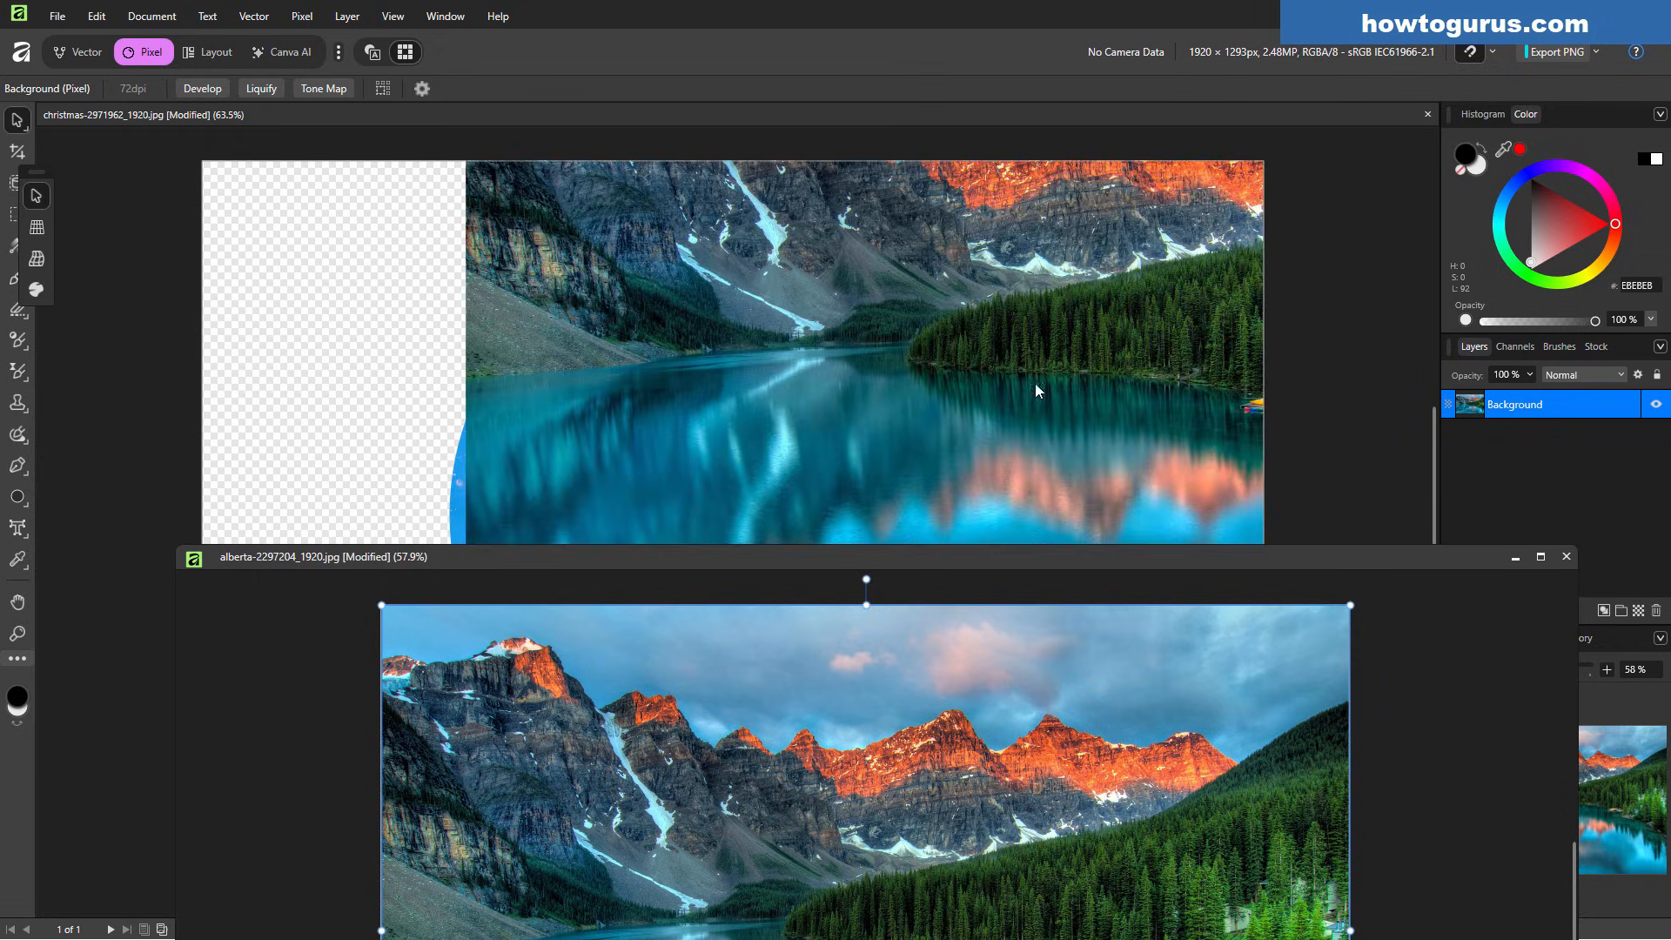
pyautogui.click(872, 479)
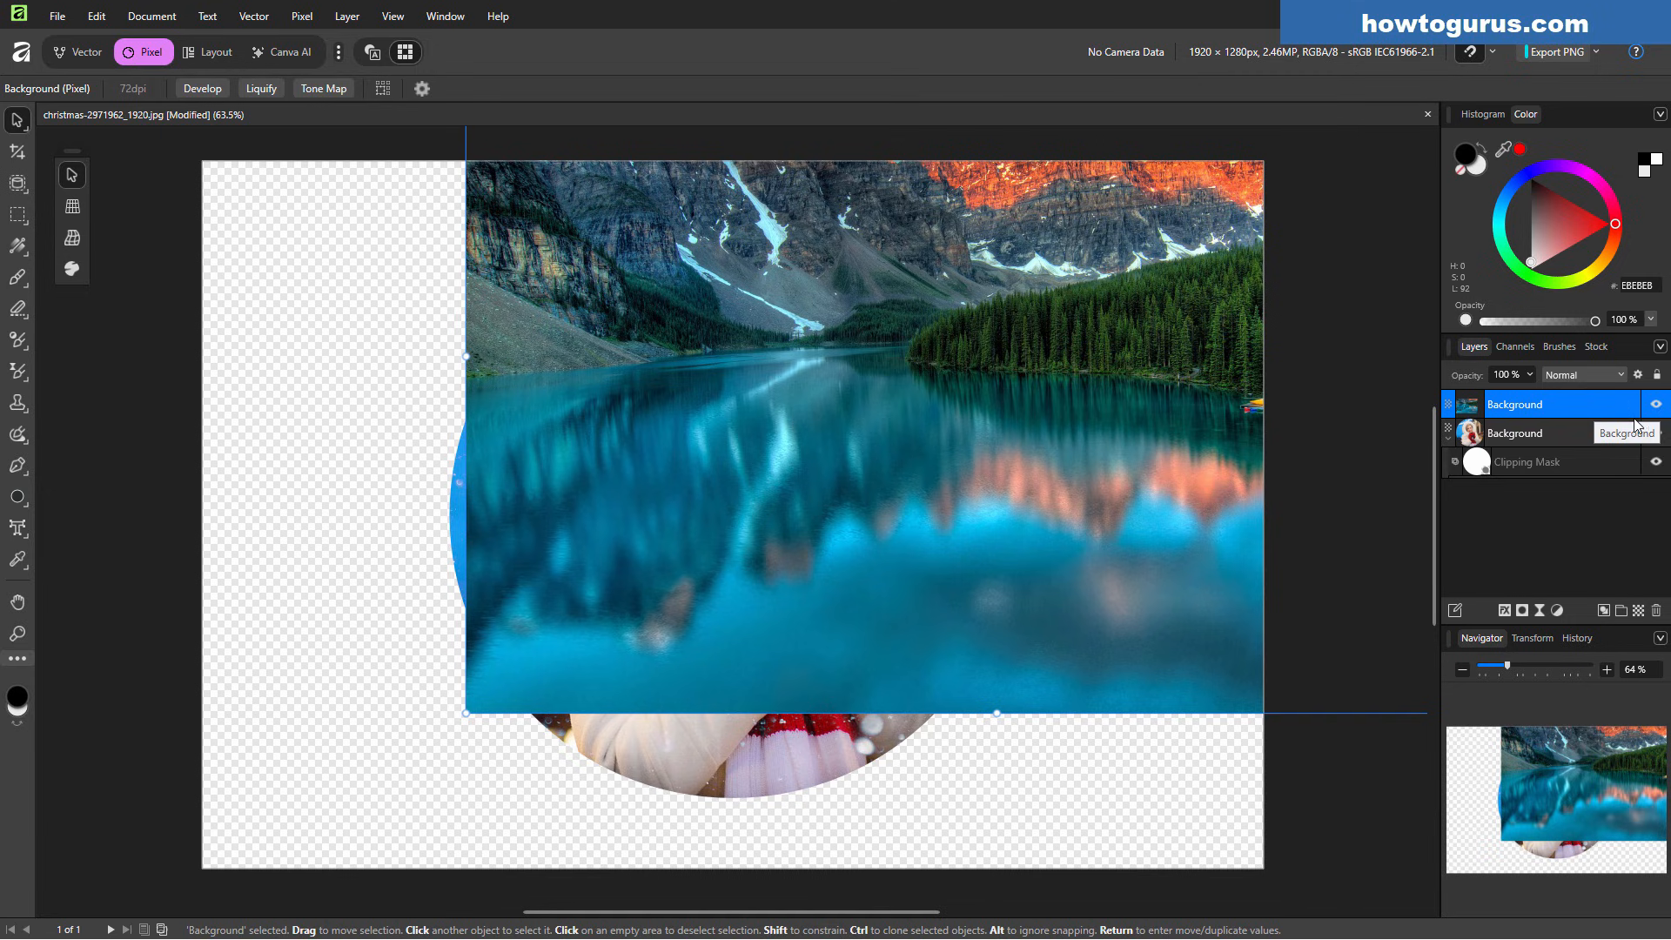
# Step: Align the lake layer to fill the canvas and place it beneath the masked portrait layer
pyautogui.moveTo(1193, 447); pyautogui.dragTo(927, 600)
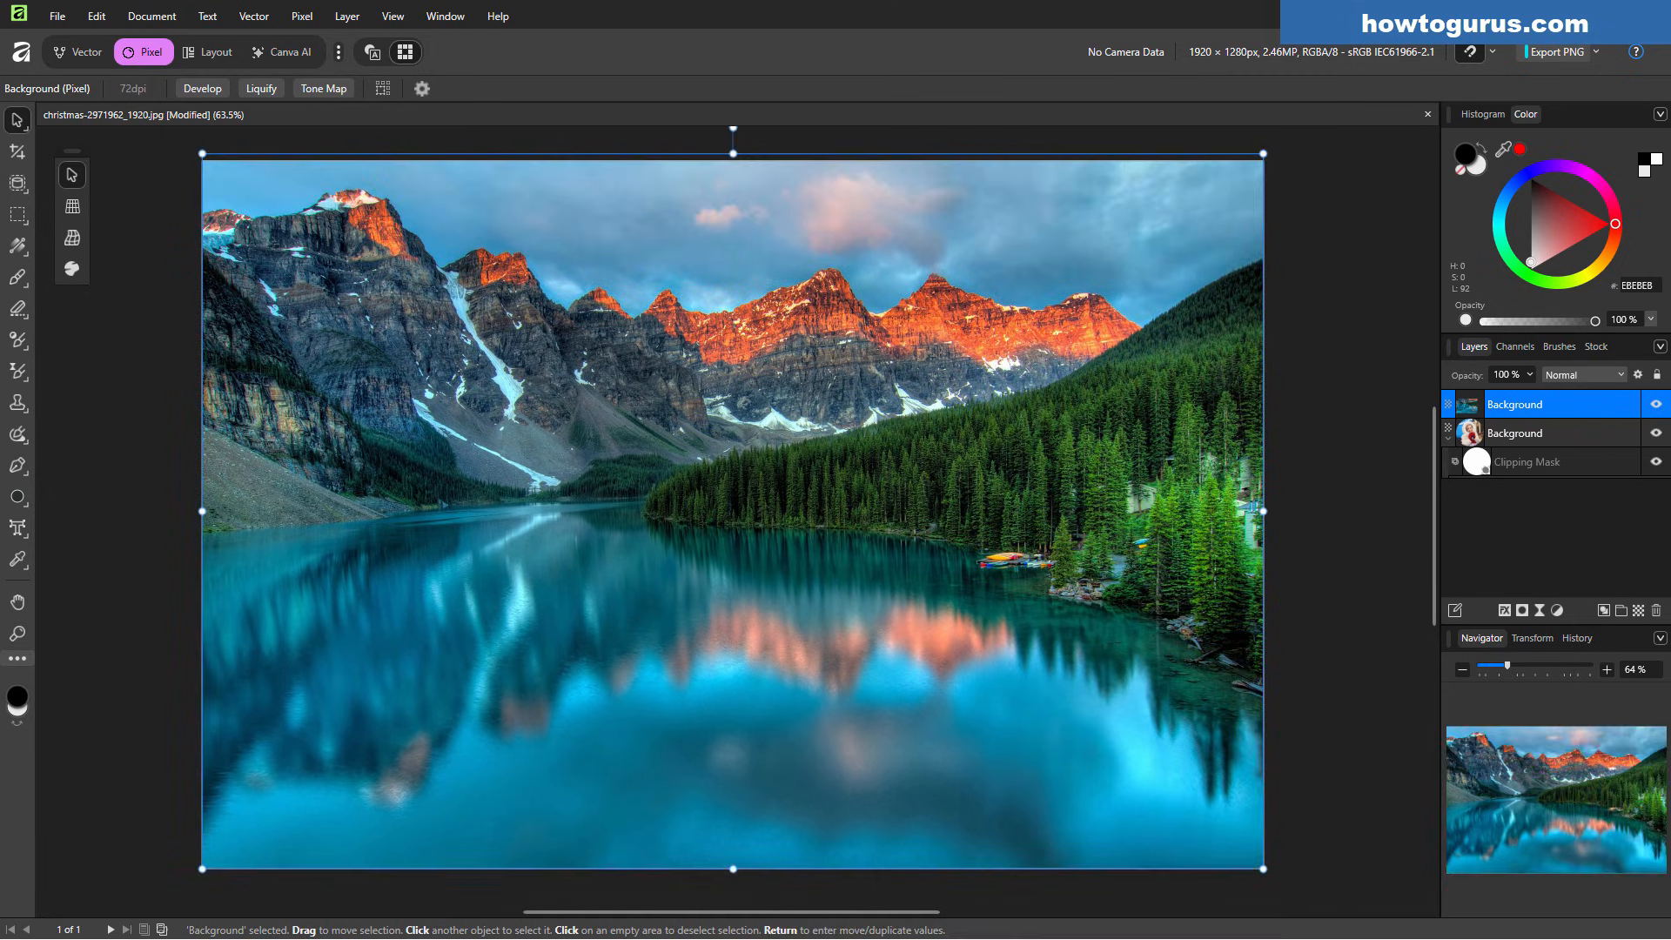
pyautogui.doubleClick(1536, 404)
pyautogui.click(1539, 414)
pyautogui.moveTo(1584, 414); pyautogui.dragTo(1583, 483)
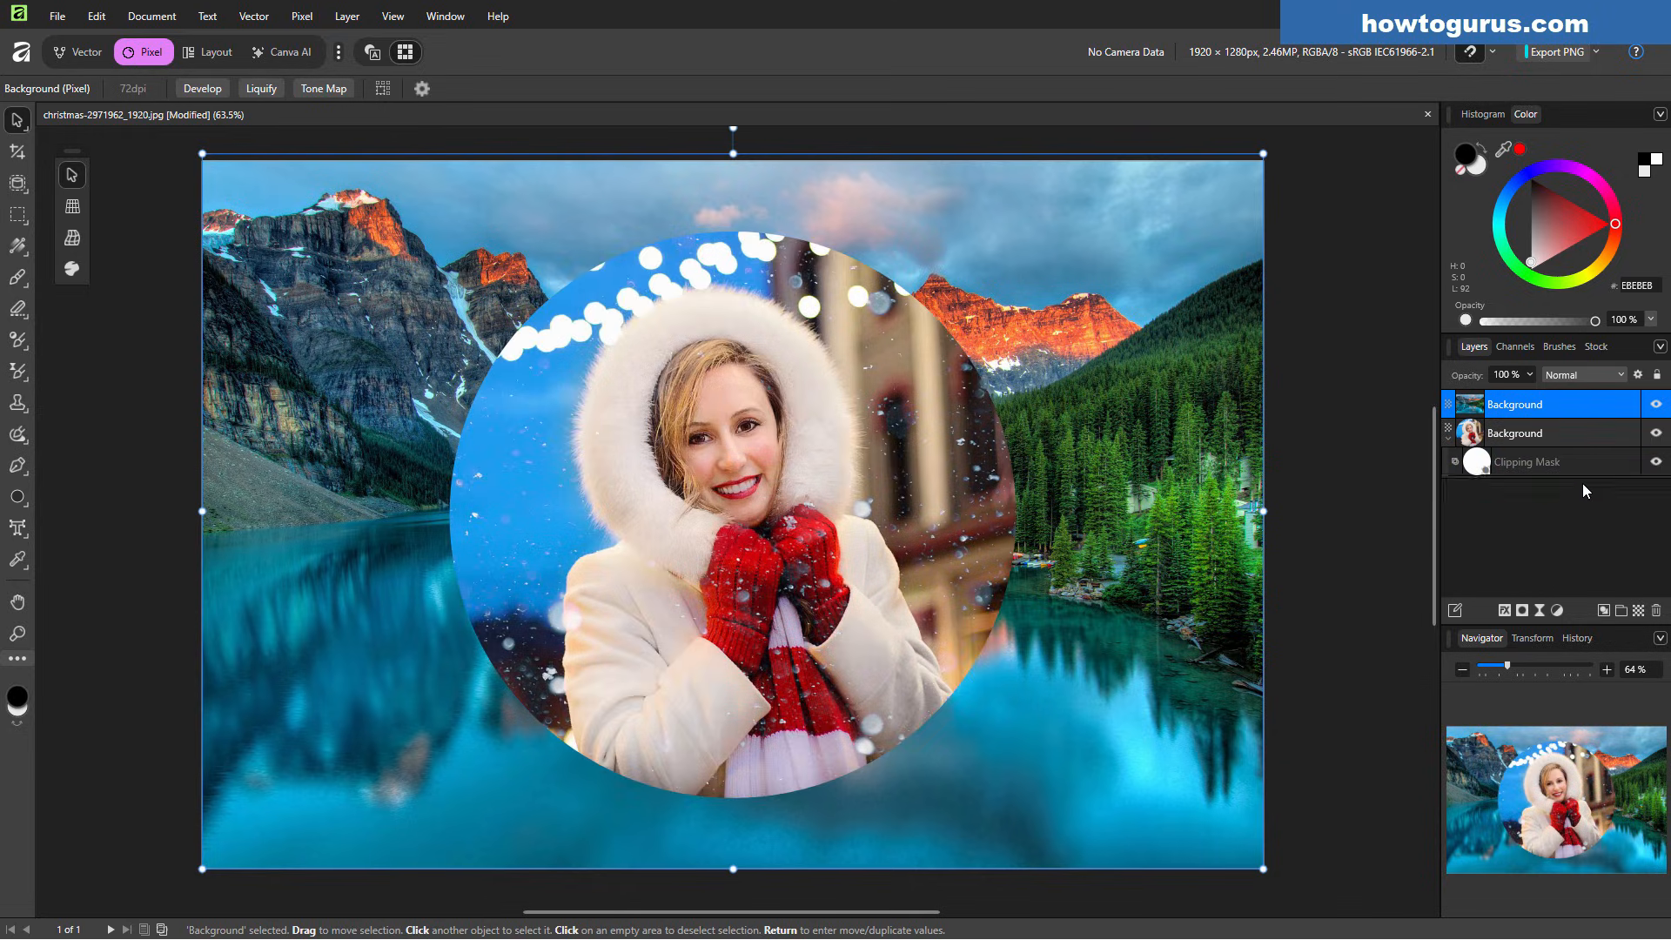